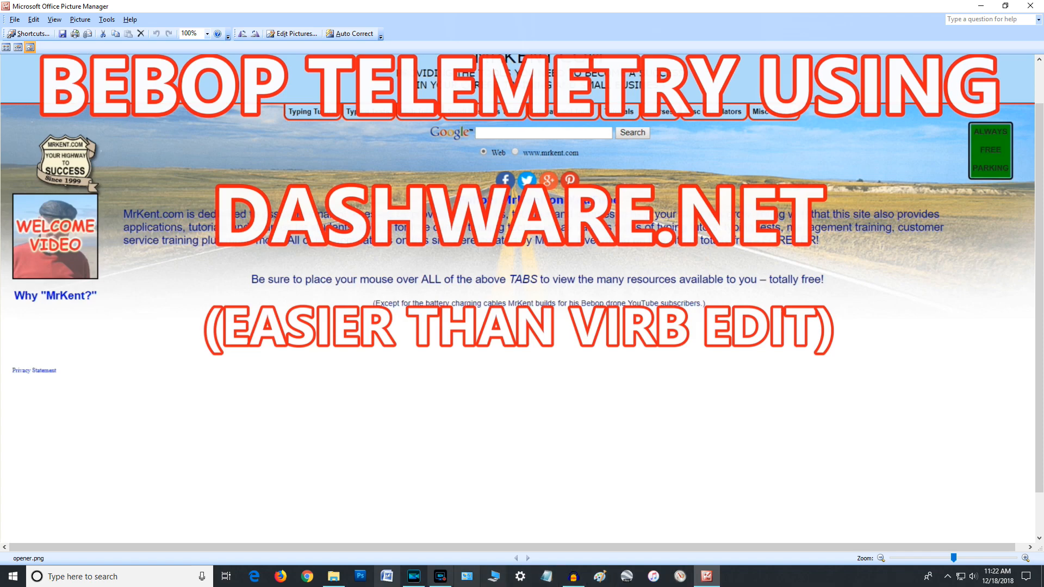
Switch to PowerDirector and place the 1080 - I will fly away 2 intro and the Bebop2 clip back to back on video track 1.
{"action": "left_click", "coordinate": [416, 579]}
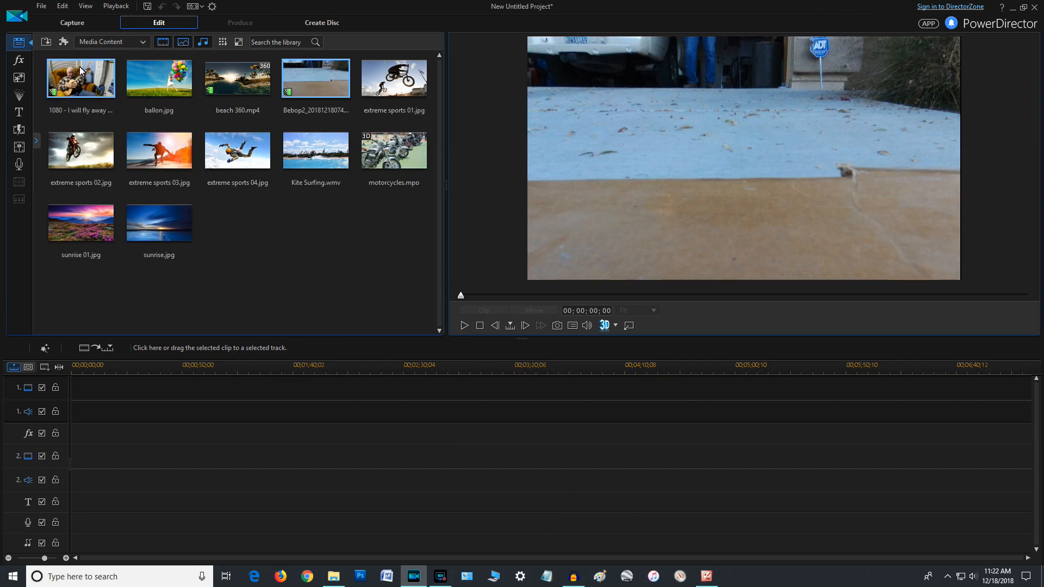
{"action": "left_click_drag", "start_coordinate": [81, 69], "coordinate": [69, 389]}
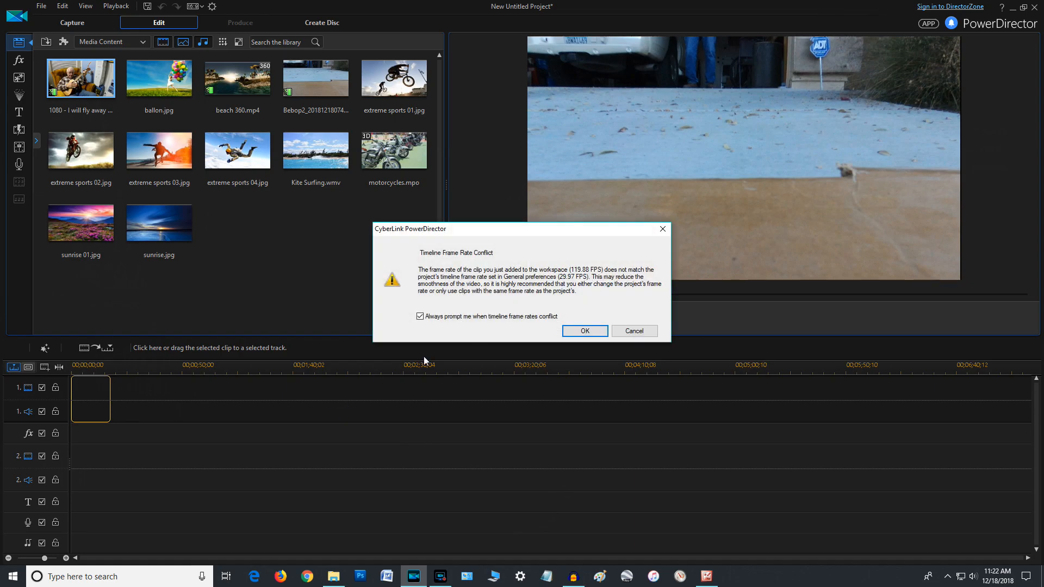
{"action": "left_click", "coordinate": [592, 331]}
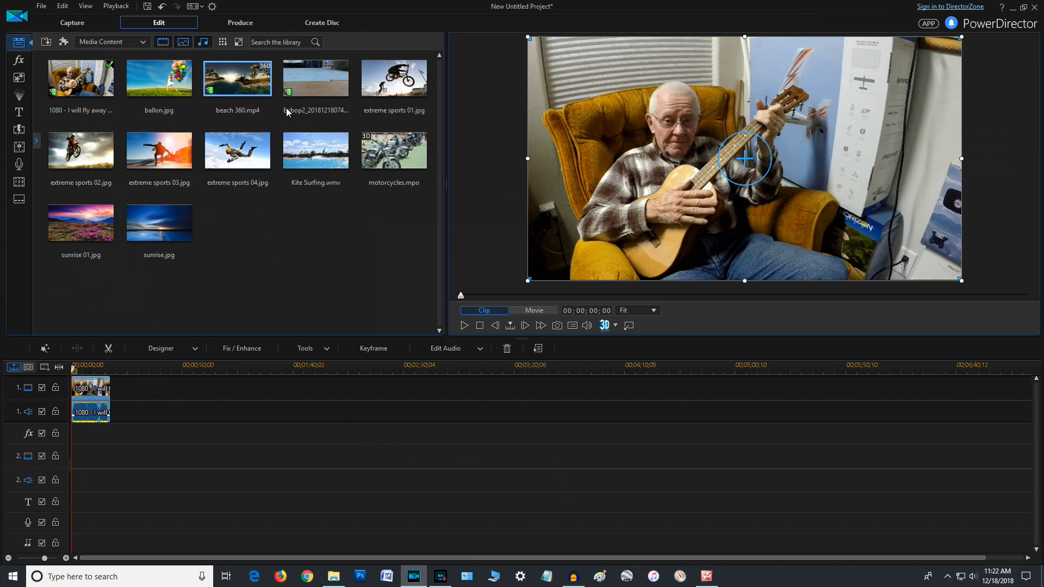
{"action": "left_click_drag", "start_coordinate": [316, 82], "coordinate": [112, 394]}
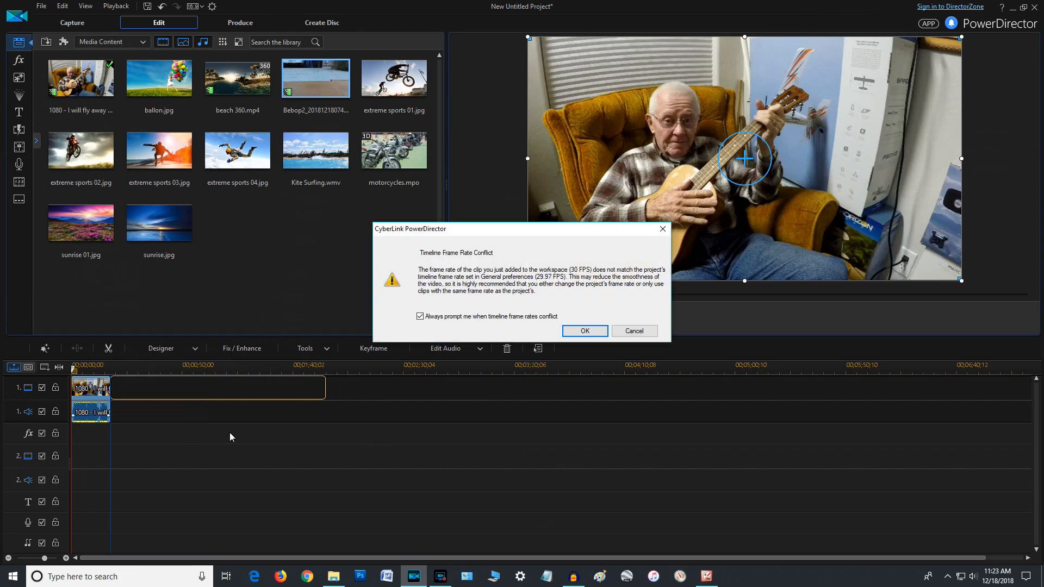
{"action": "left_click", "coordinate": [581, 331]}
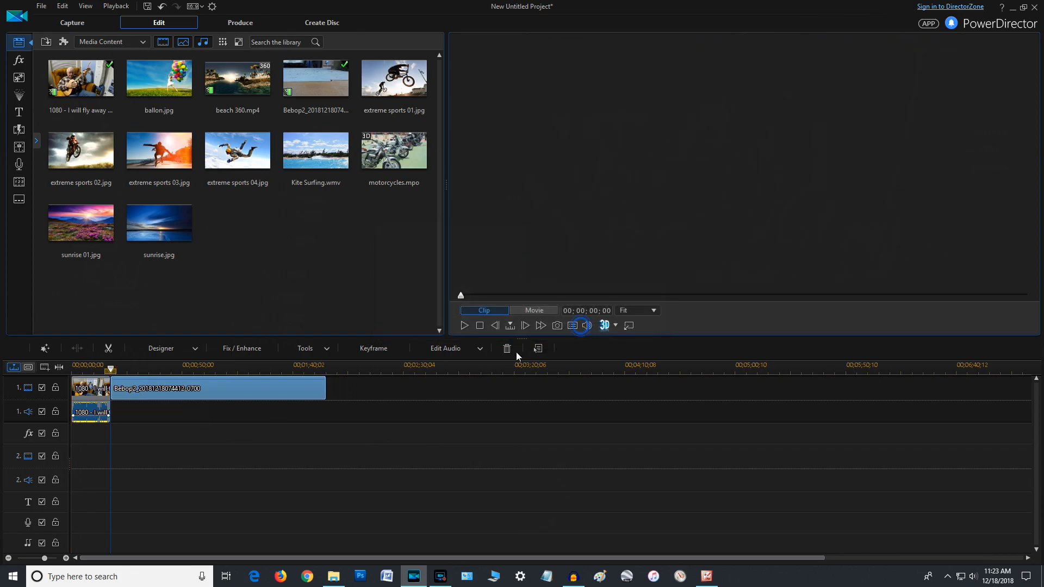
Set the preview to the whole movie from its start and produce it as demo 1080.mp4 in D:\DRONE THINGS\01_FOR YOUTUBE.
{"action": "left_click", "coordinate": [64, 558]}
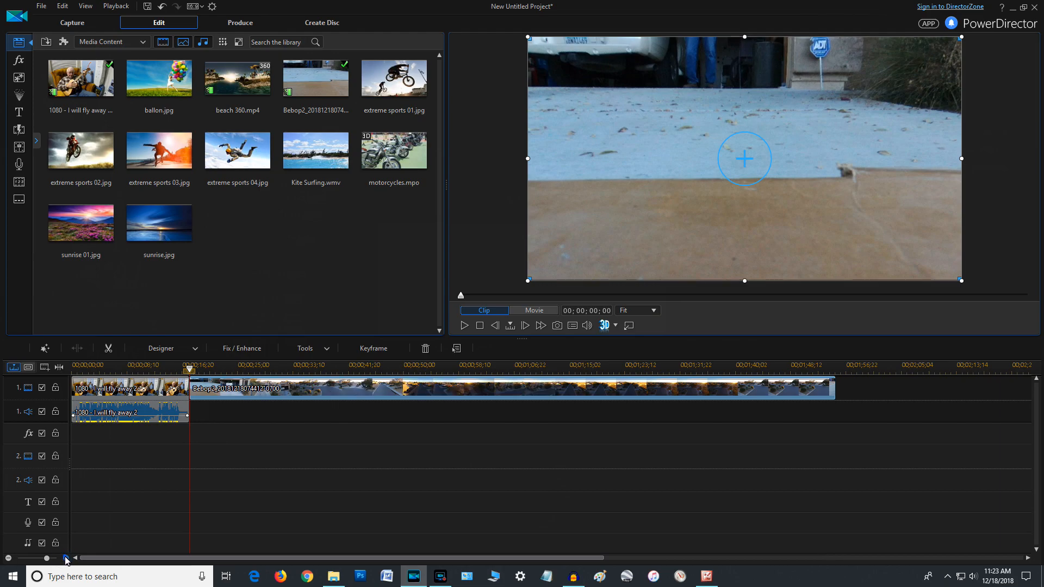
{"action": "left_click", "coordinate": [64, 558]}
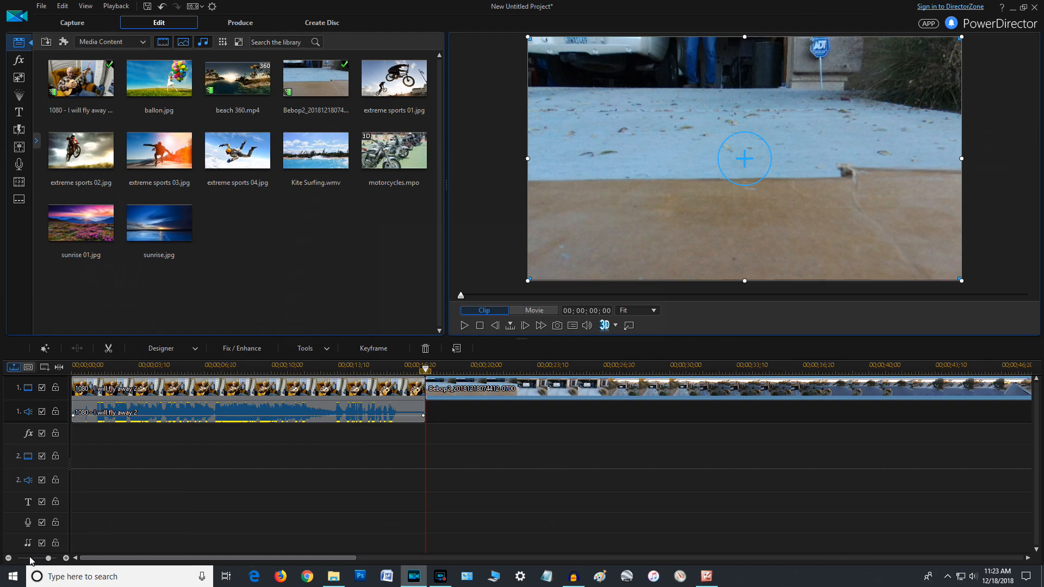
{"action": "left_click", "coordinate": [8, 558]}
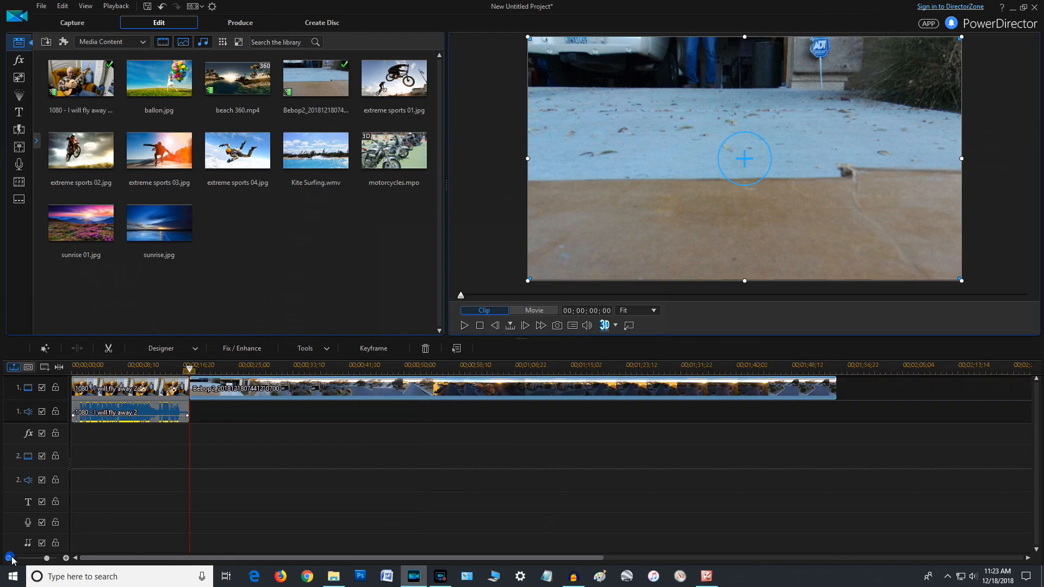
{"action": "left_click", "coordinate": [60, 368]}
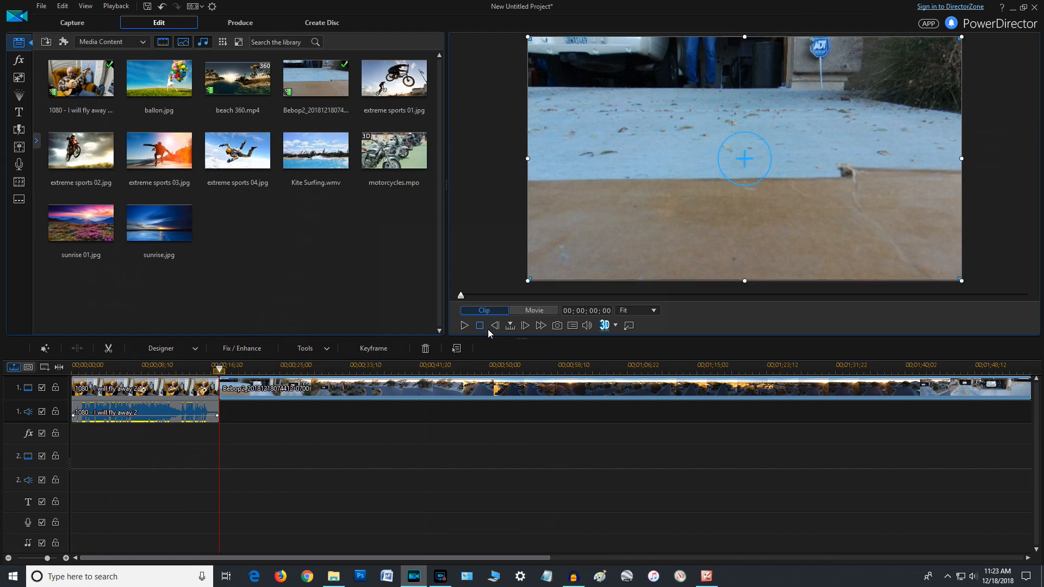
{"action": "left_click", "coordinate": [533, 310]}
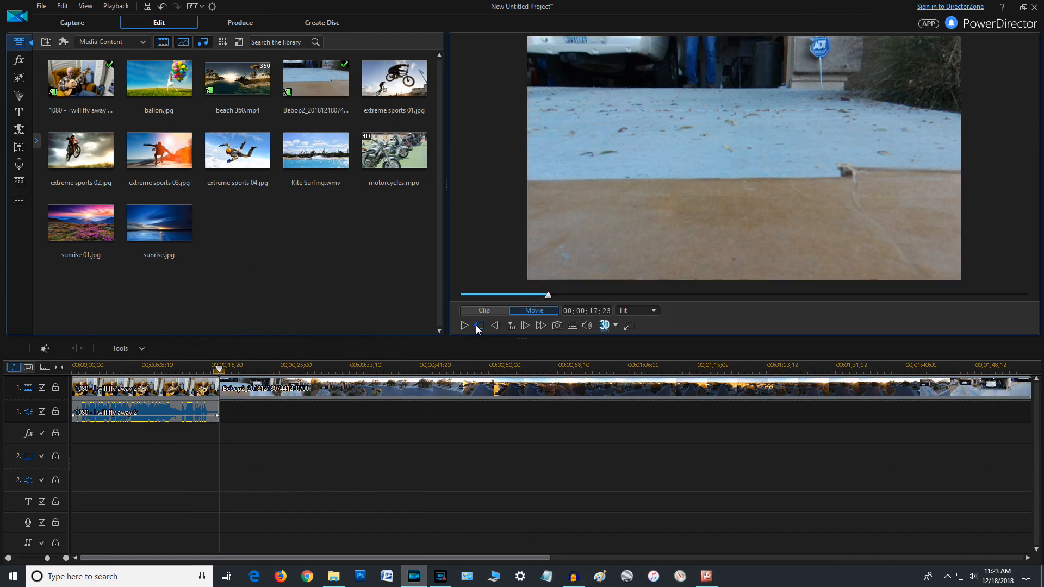
{"action": "left_click", "coordinate": [479, 325]}
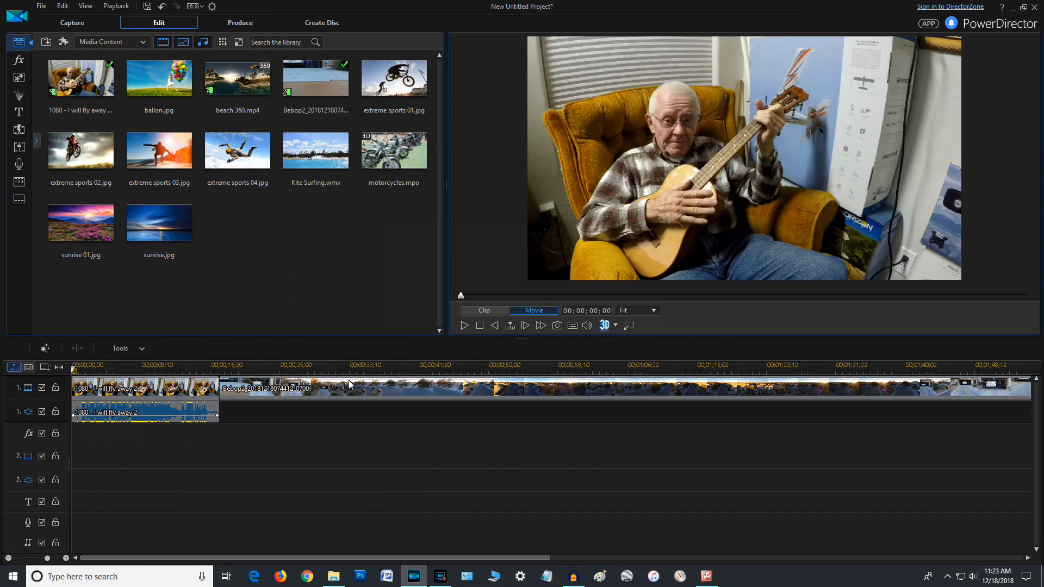
{"action": "left_click", "coordinate": [231, 24]}
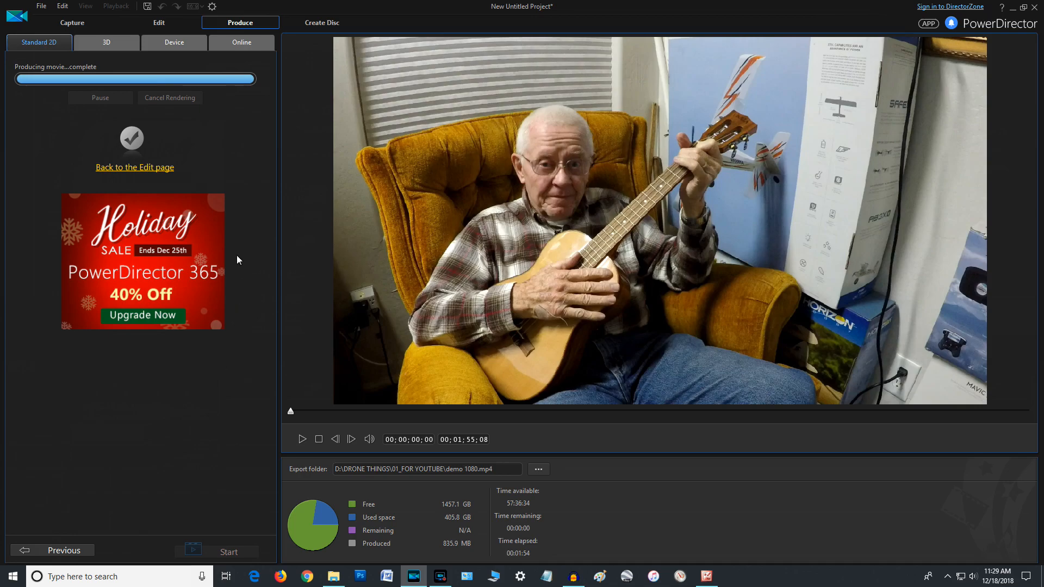
{"action": "left_click", "coordinate": [144, 168]}
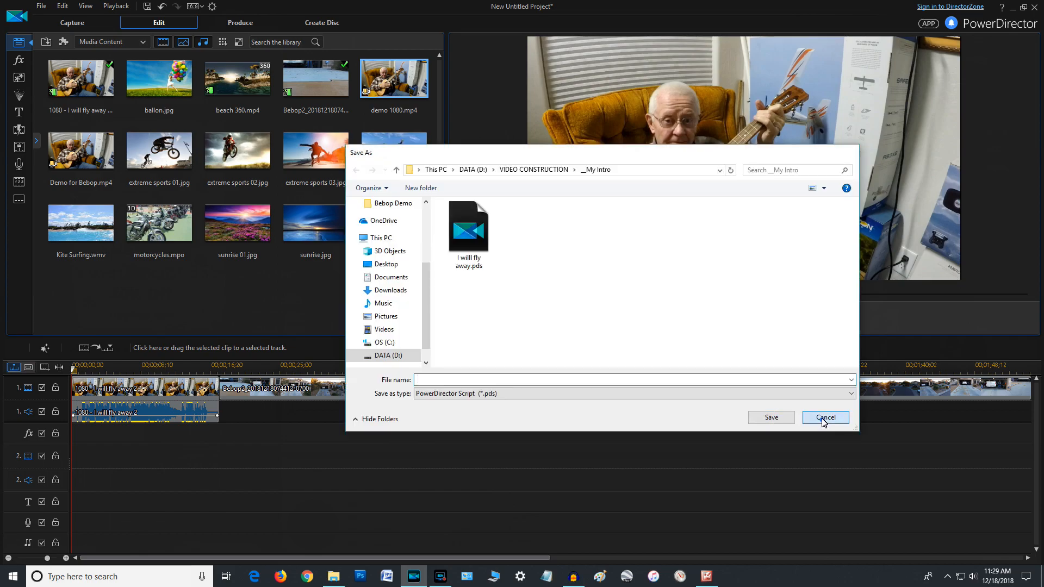
Close the video editor without saving its project, and close the opener.png picture.
{"action": "left_click", "coordinate": [821, 420]}
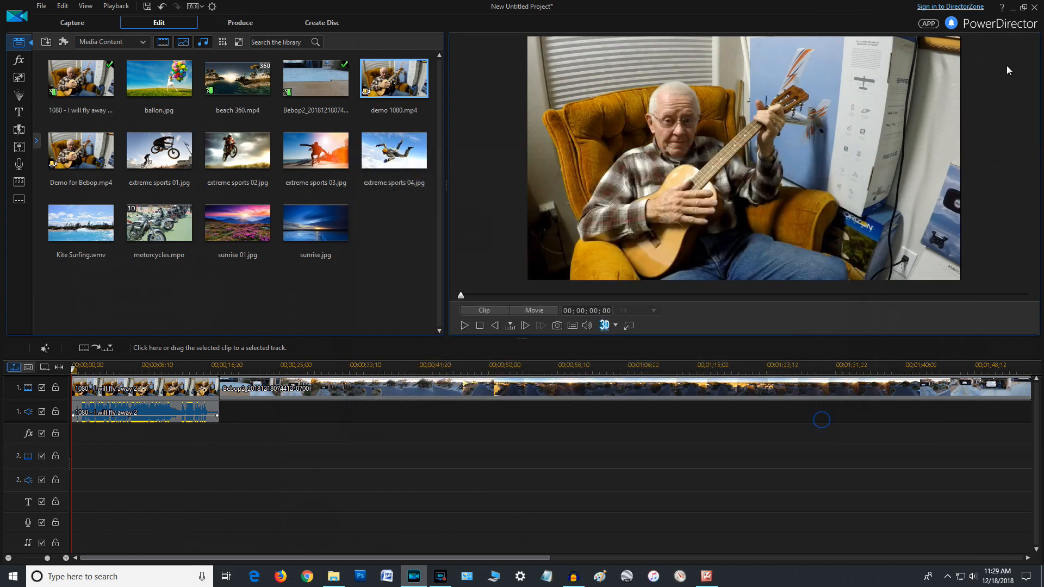
{"action": "left_click", "coordinate": [1034, 9]}
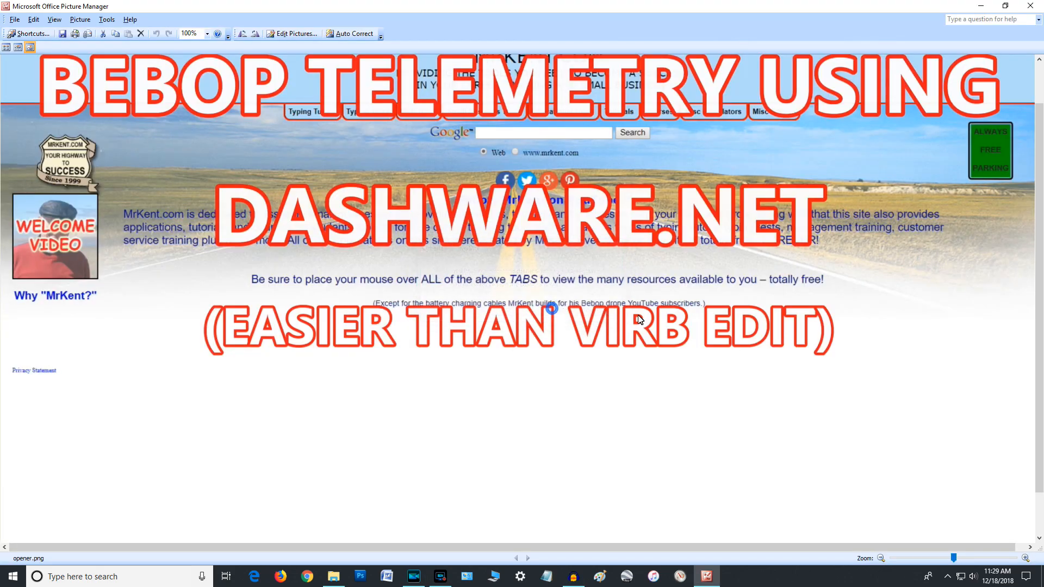
{"action": "left_click", "coordinate": [1031, 6]}
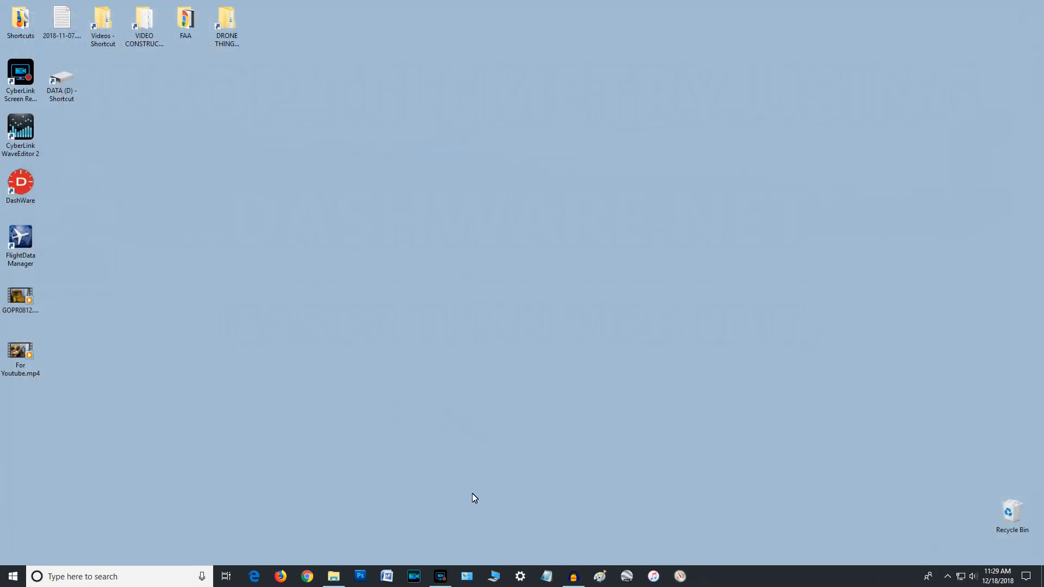
Open DashWare and create a new project named Correction using the UAV Template.
{"action": "double_click", "coordinate": [20, 182]}
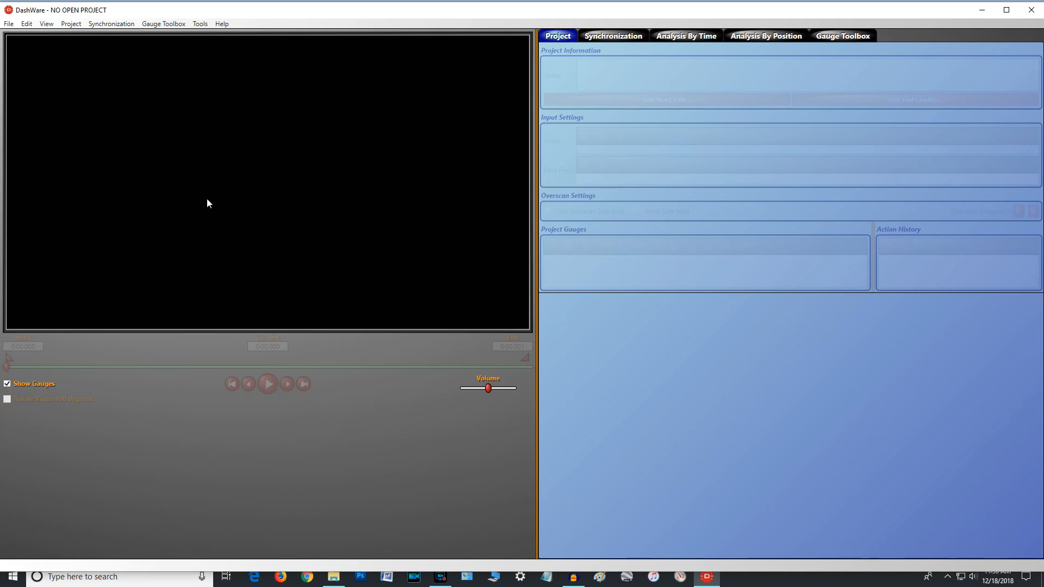
{"action": "left_click", "coordinate": [10, 25]}
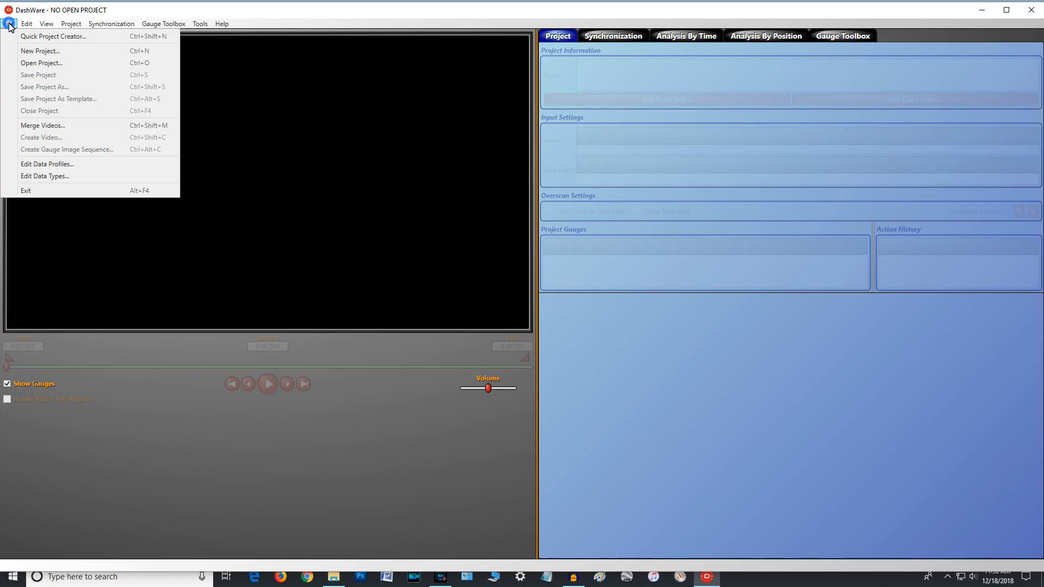
{"action": "left_click", "coordinate": [27, 51]}
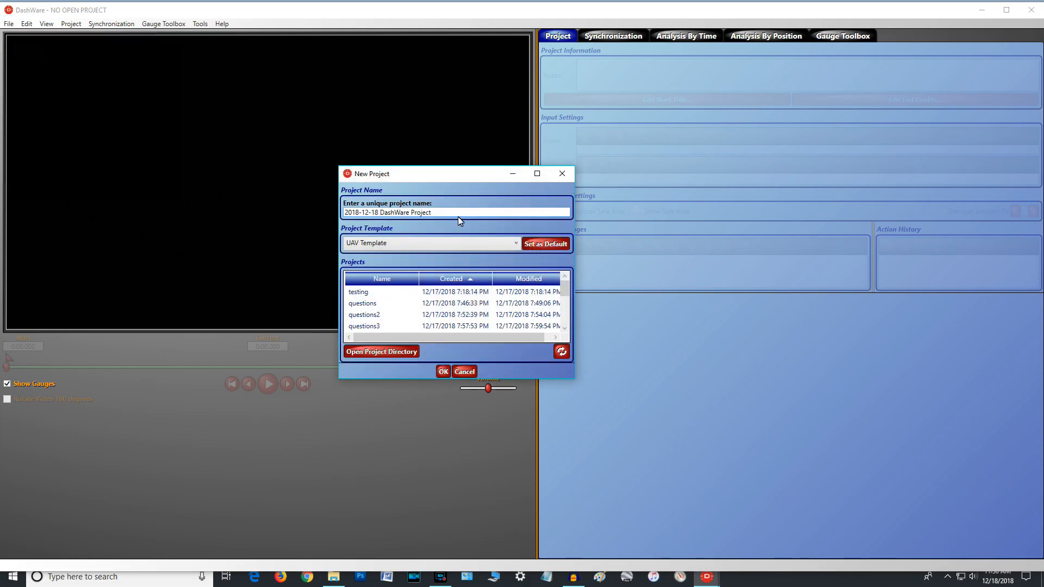
{"action": "left_click_drag", "start_coordinate": [443, 215], "coordinate": [345, 217]}
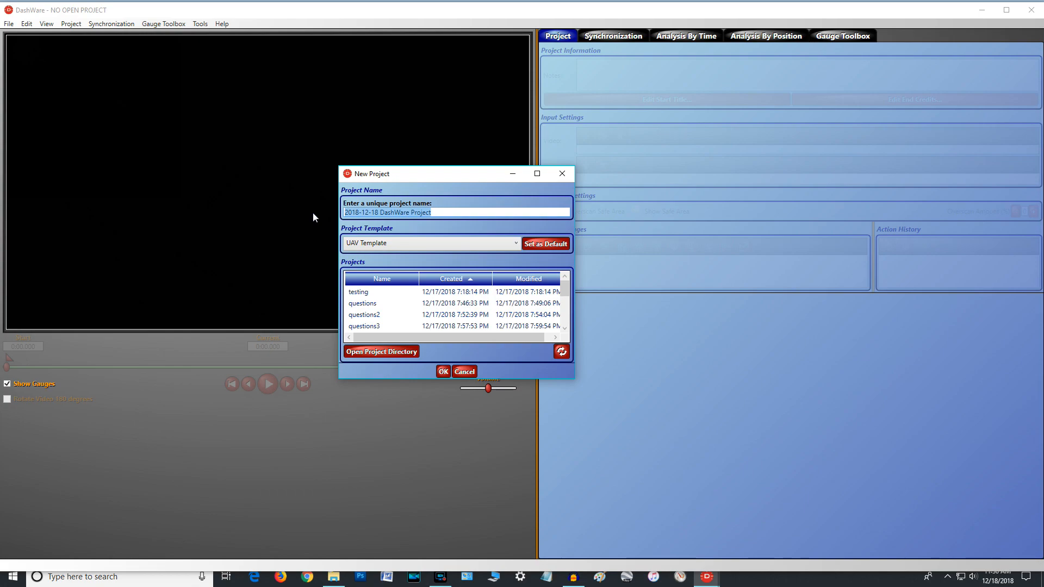
{"action": "type", "text": "Cor"}
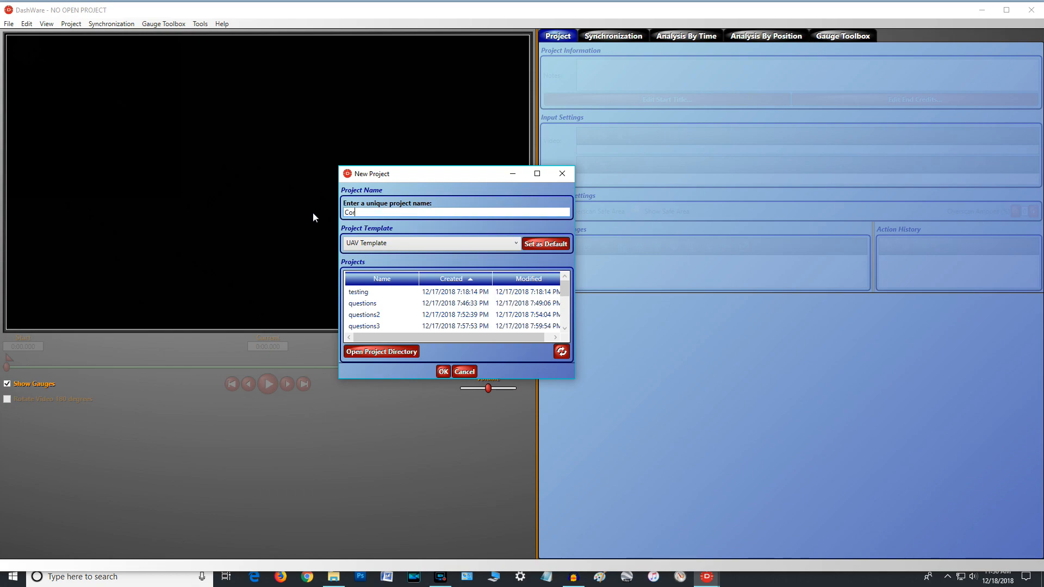
{"action": "type", "text": "rection"}
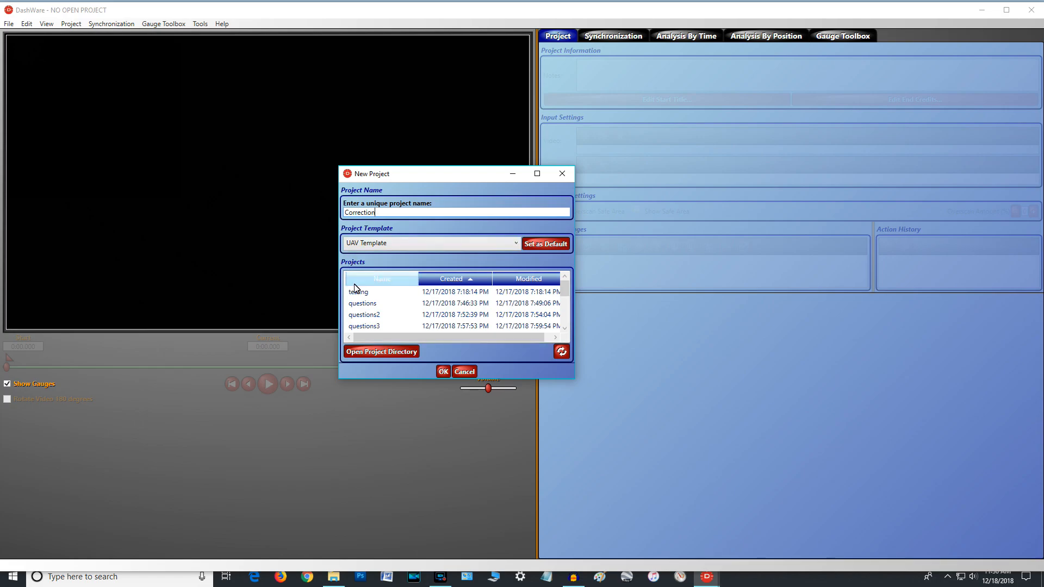
{"action": "left_click", "coordinate": [443, 371]}
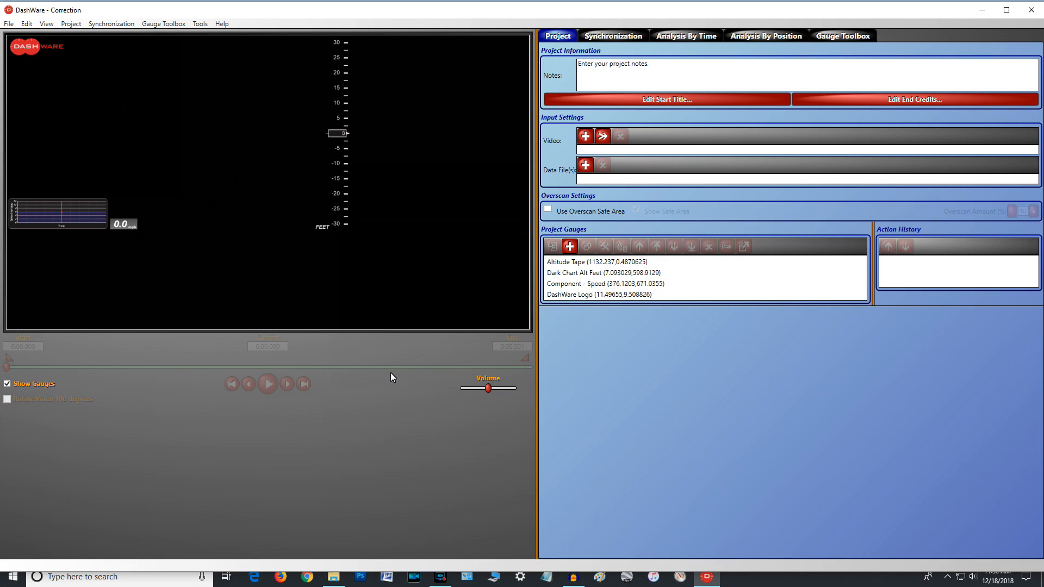
Delete the DashWare logo, altitude chart, speed and altitude tape gauges from the project.
{"action": "left_click", "coordinate": [29, 51]}
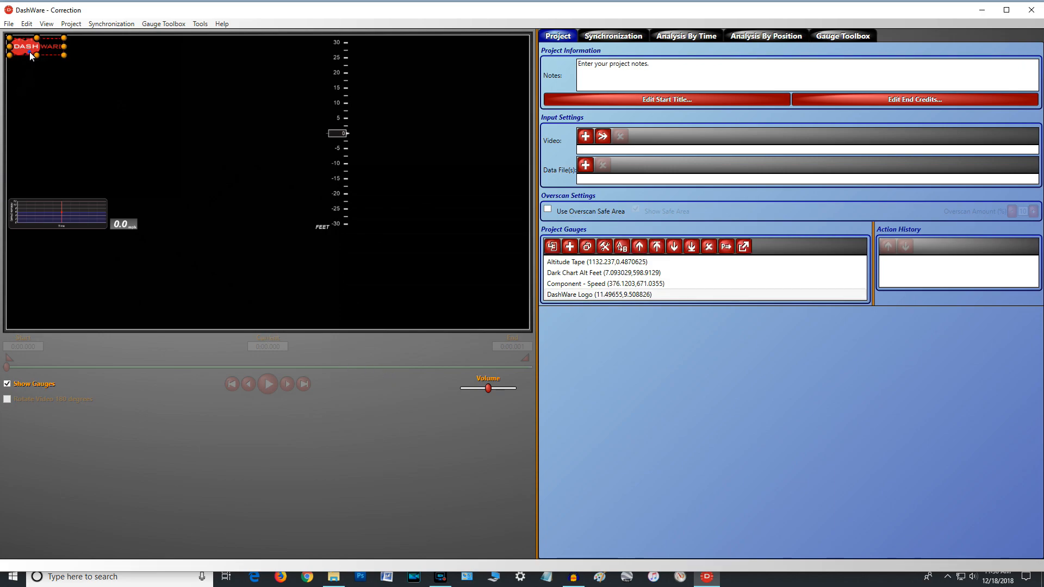
{"action": "key", "text": "Delete"}
{"action": "left_click", "coordinate": [57, 207]}
{"action": "key", "text": "Delete"}
{"action": "left_click", "coordinate": [123, 224]}
{"action": "key", "text": "Delete"}
{"action": "left_click", "coordinate": [334, 209]}
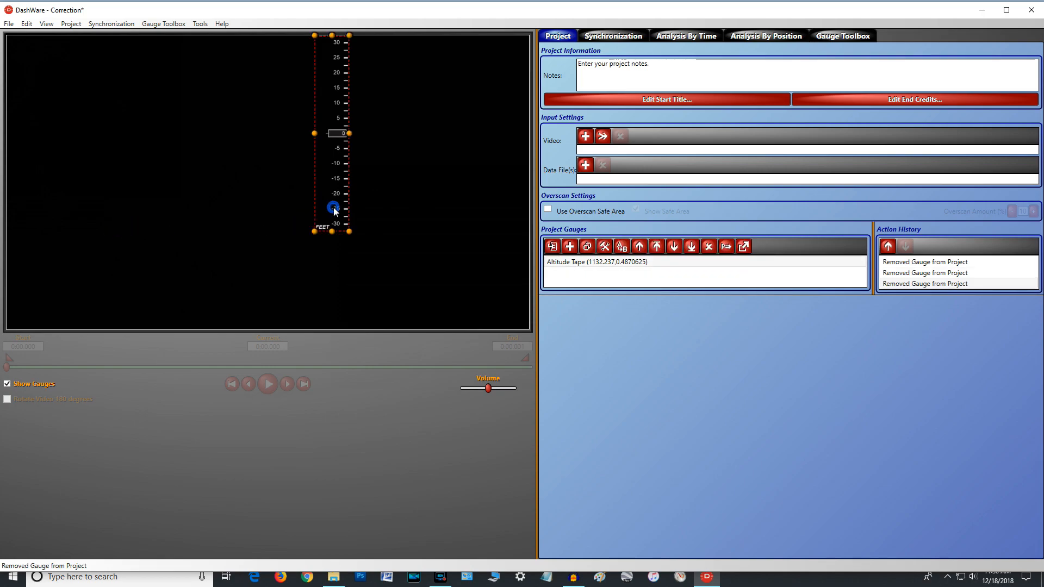
{"action": "key", "text": "Delete"}
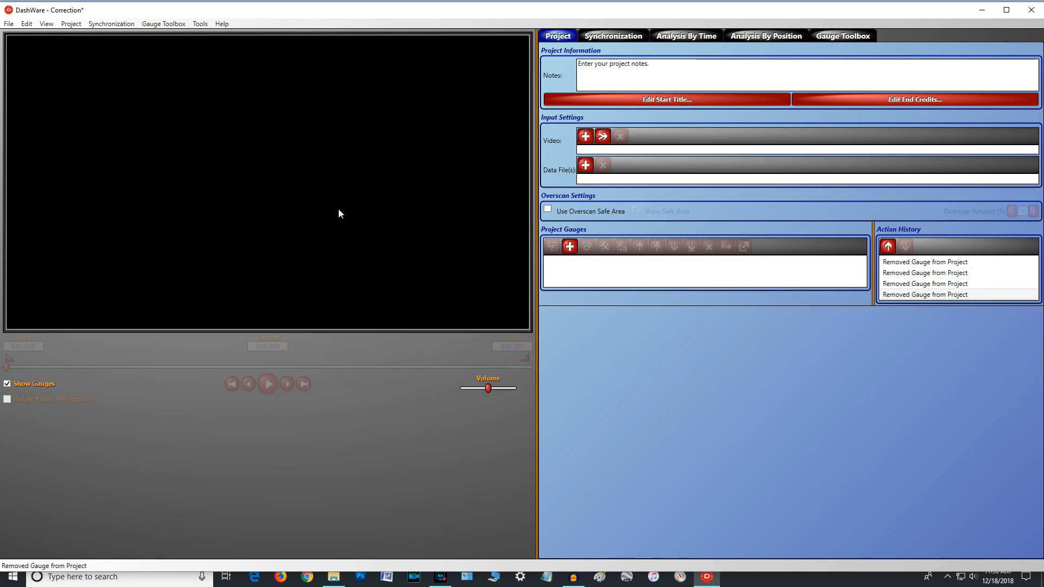
Add demo 1080.mp4 from D:\DRONE THINGS\01_FOR YOUTUBE as the project's input video.
{"action": "left_click", "coordinate": [583, 136]}
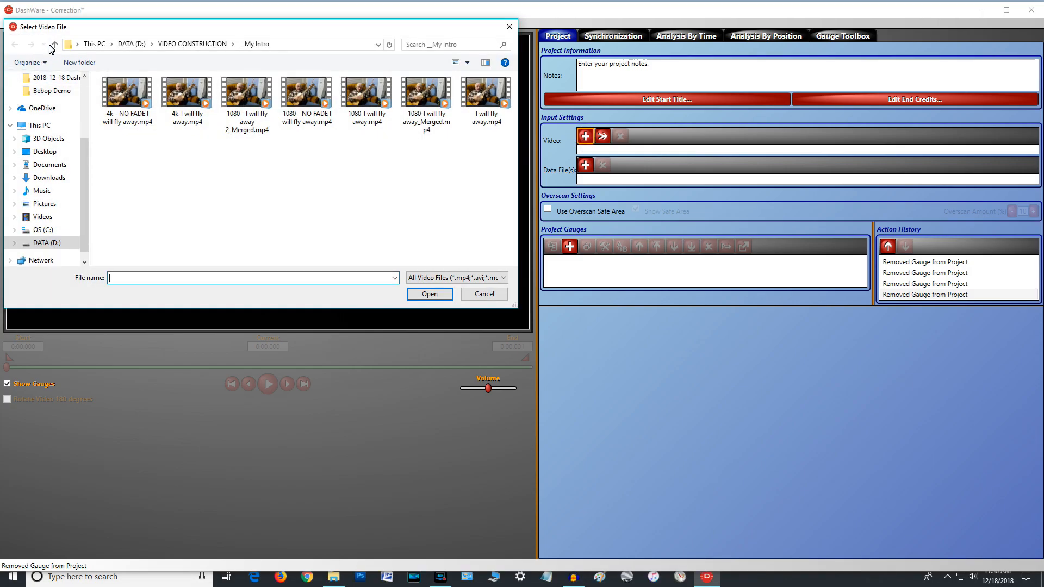
{"action": "left_click", "coordinate": [55, 44]}
{"action": "left_click", "coordinate": [54, 45]}
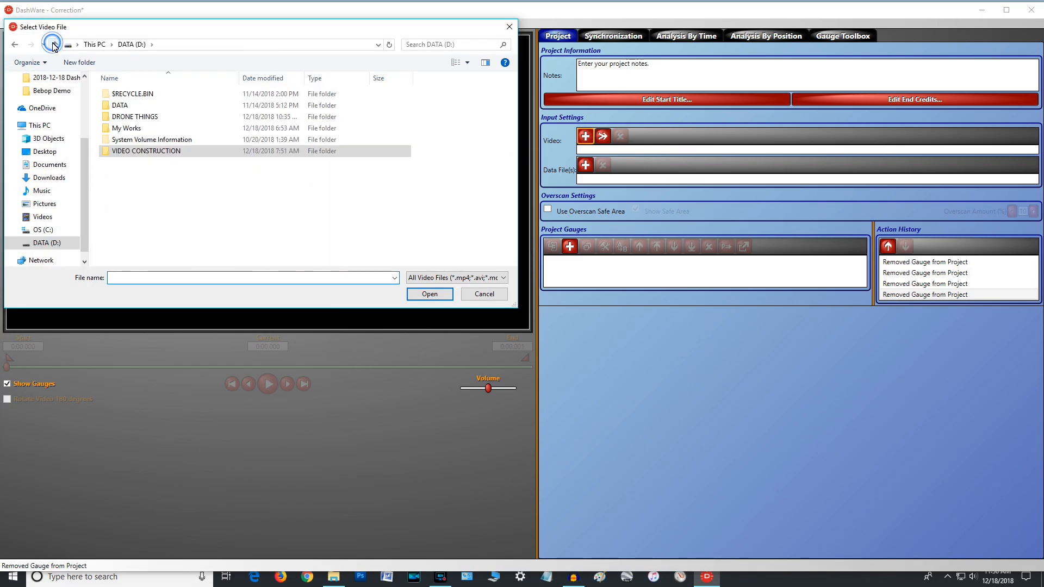
{"action": "double_click", "coordinate": [146, 117]}
{"action": "double_click", "coordinate": [156, 109]}
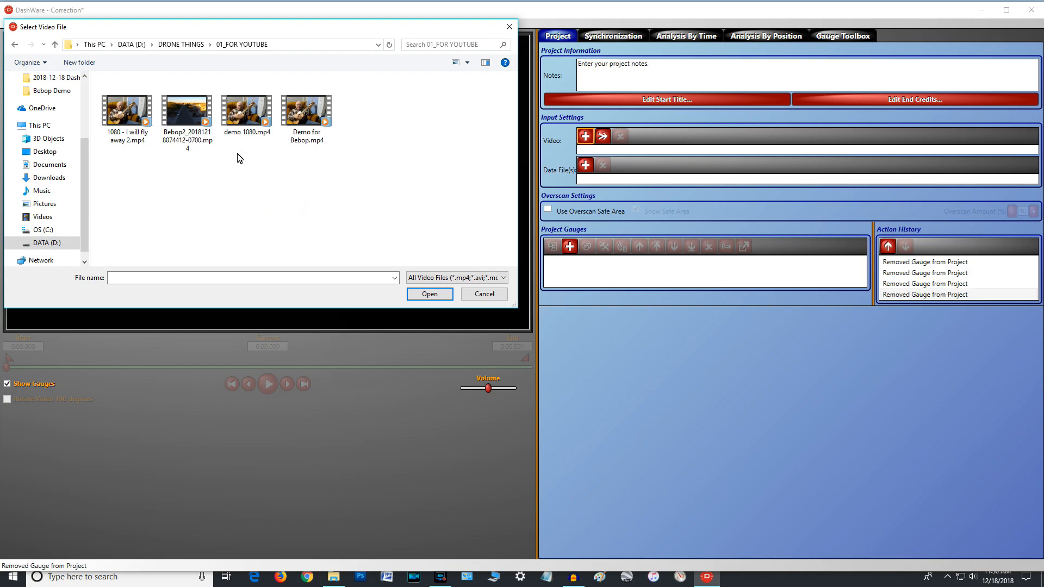
{"action": "double_click", "coordinate": [247, 119]}
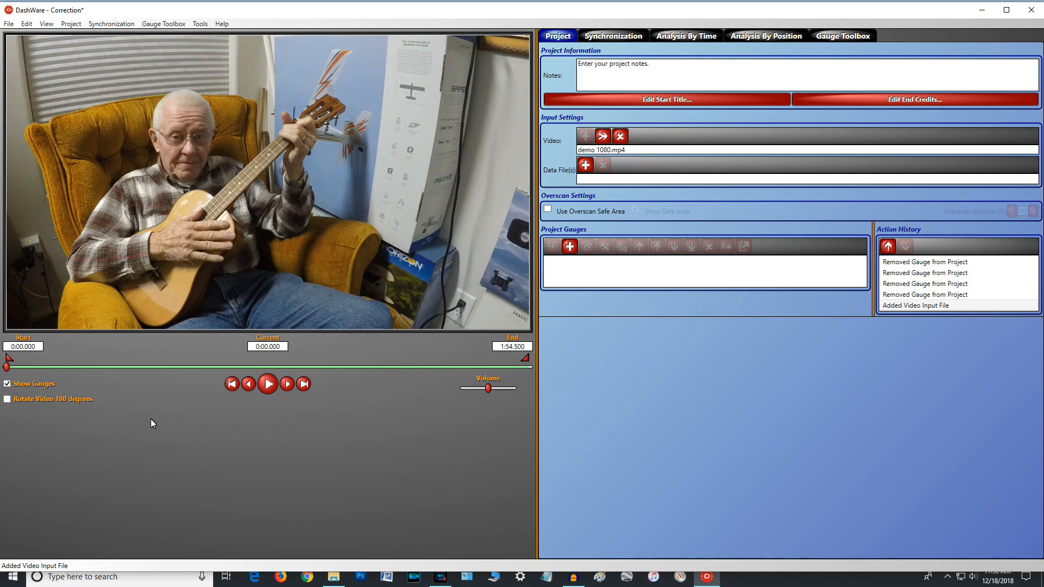
Add the Bebop2_2018-12-18__07-44-12_Dont_use_this_file_for_garmin_Virb_Use_fit_file_instead.gpx data file with the GPX data profile.
{"action": "left_click", "coordinate": [586, 165]}
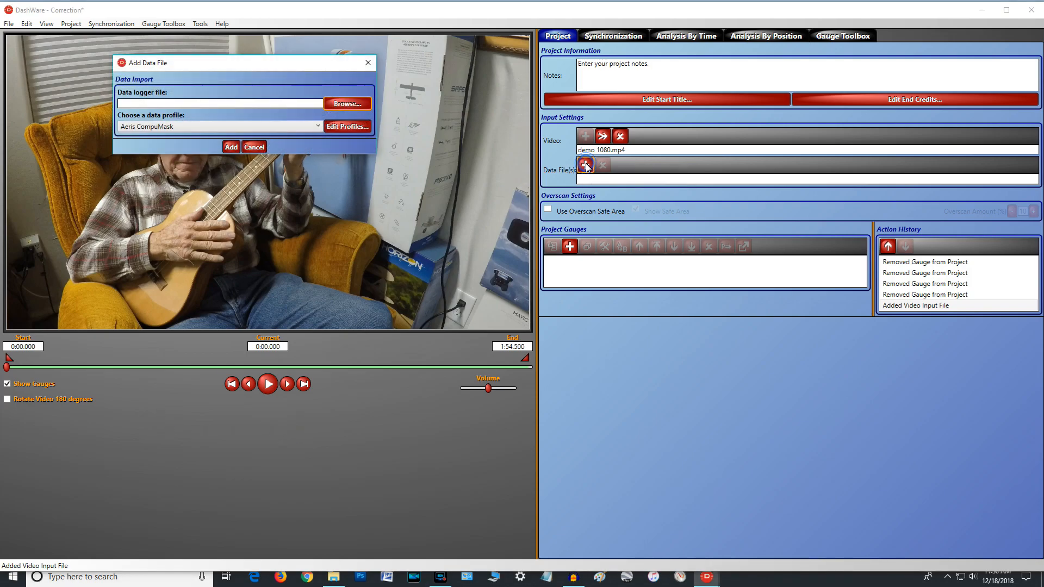
{"action": "left_click", "coordinate": [345, 104]}
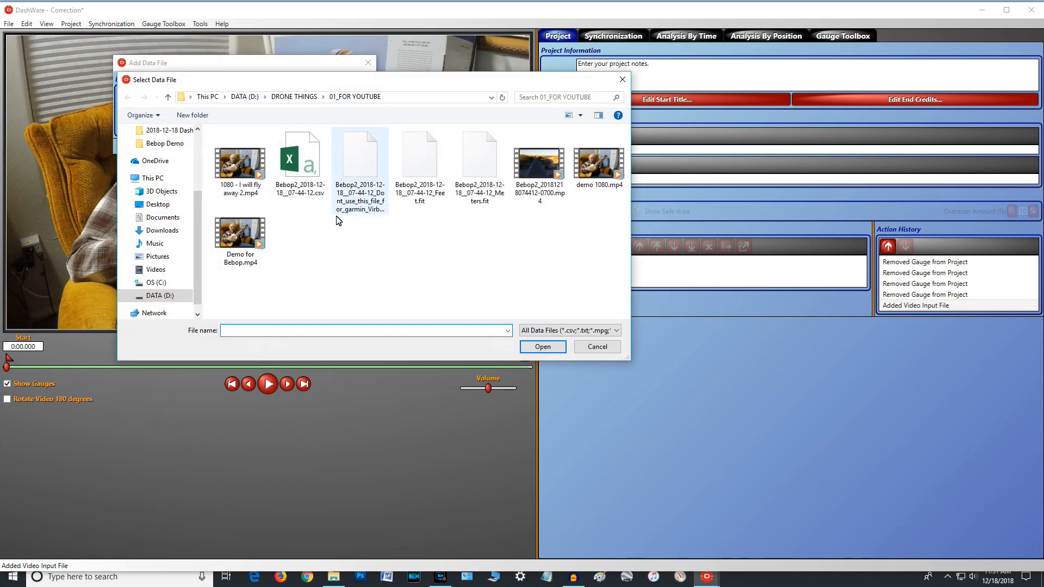
{"action": "left_click", "coordinate": [356, 170]}
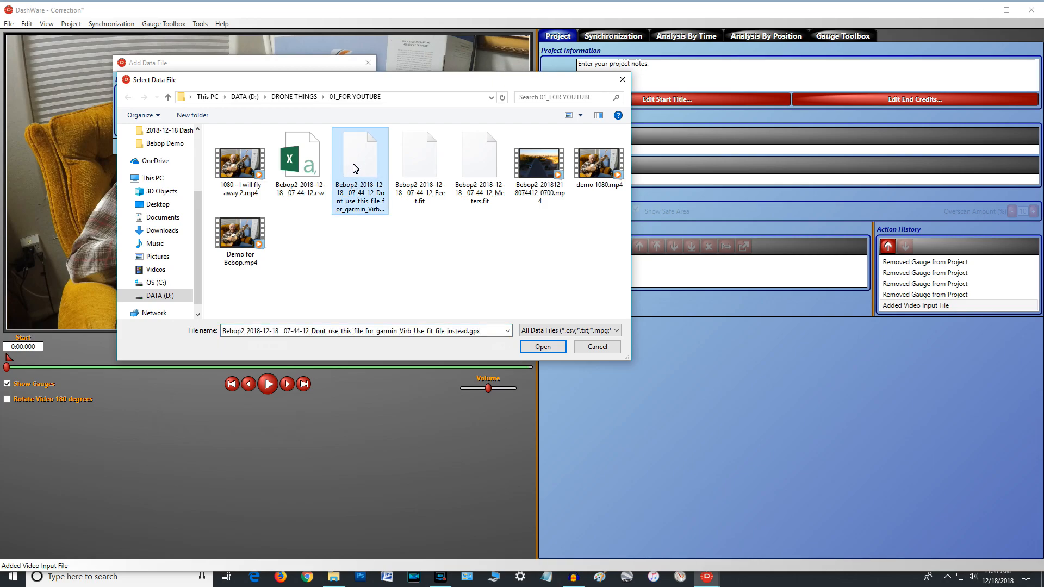
{"action": "double_click", "coordinate": [355, 168]}
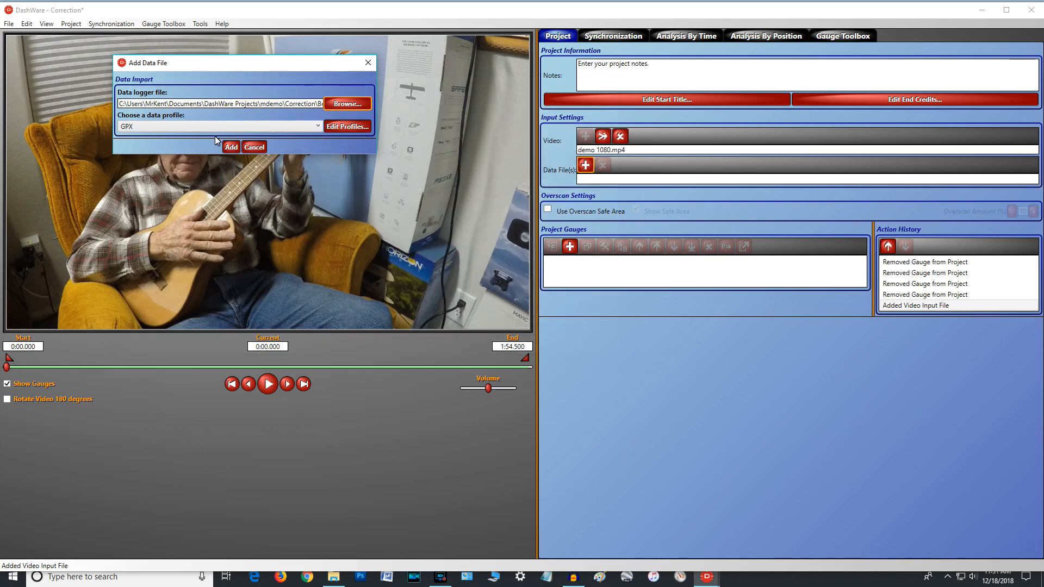
{"action": "left_click", "coordinate": [230, 147]}
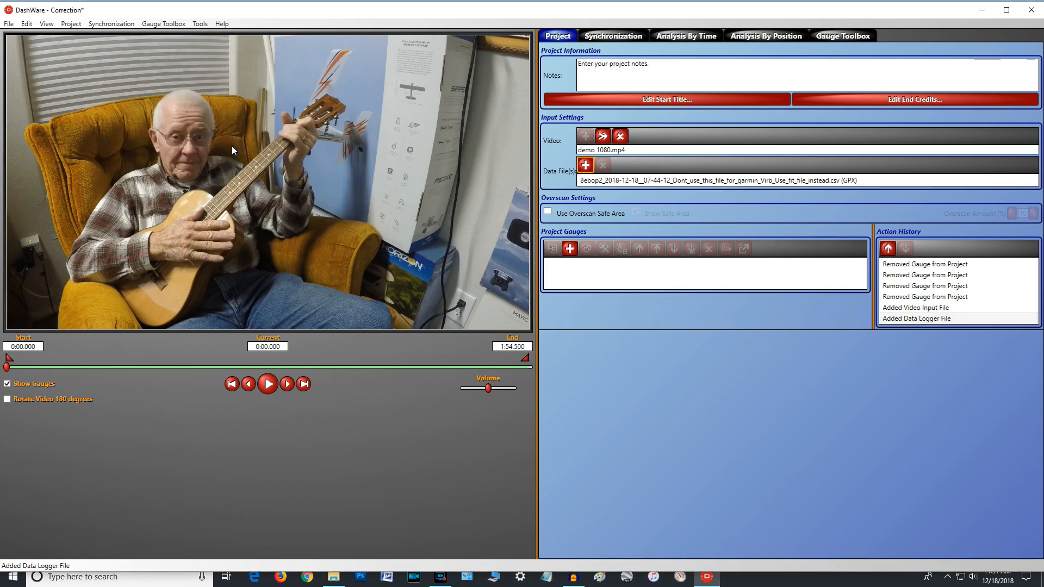
Play through parts of the video and pause it at 0:17.840, where the intro ends and the drone footage starts.
{"action": "left_click", "coordinate": [267, 384]}
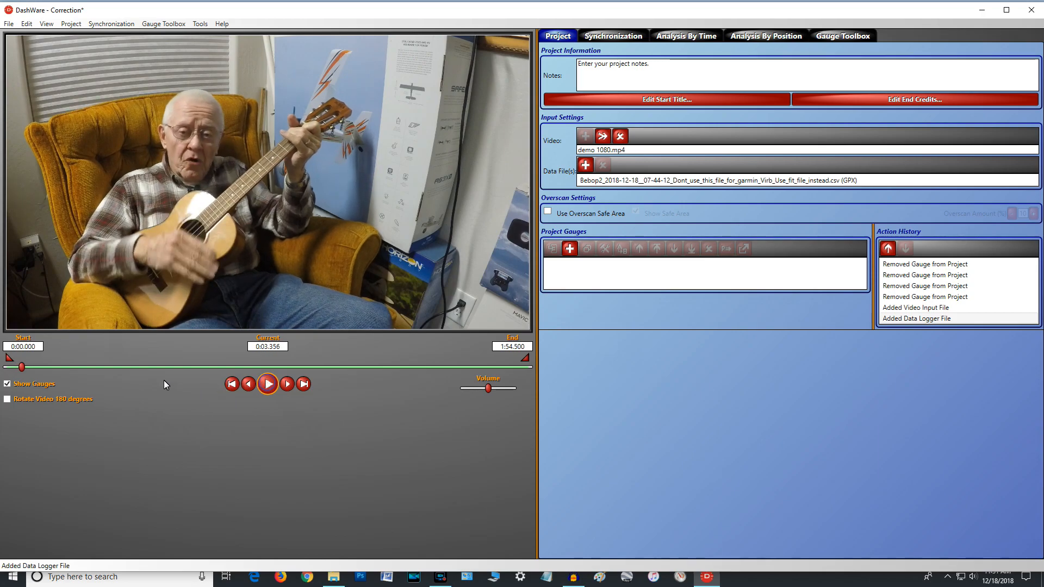
{"action": "left_click", "coordinate": [228, 368]}
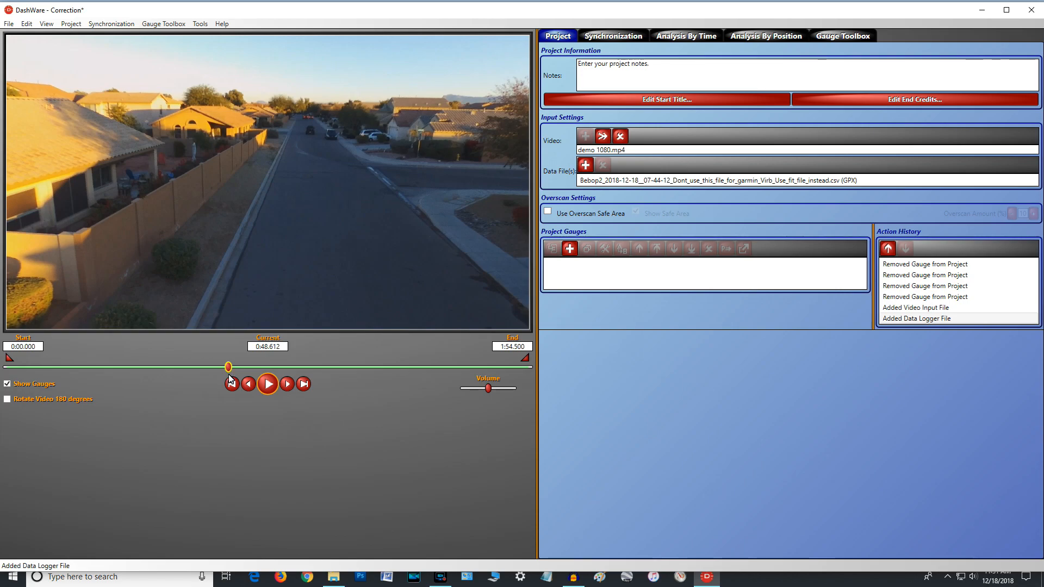
{"action": "left_click", "coordinate": [269, 384]}
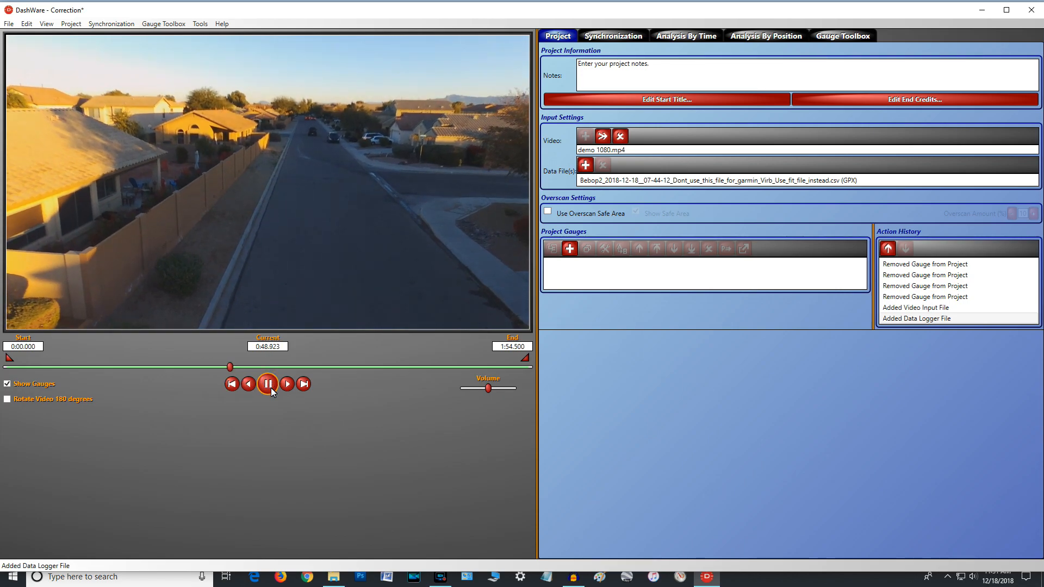
{"action": "left_click", "coordinate": [270, 385]}
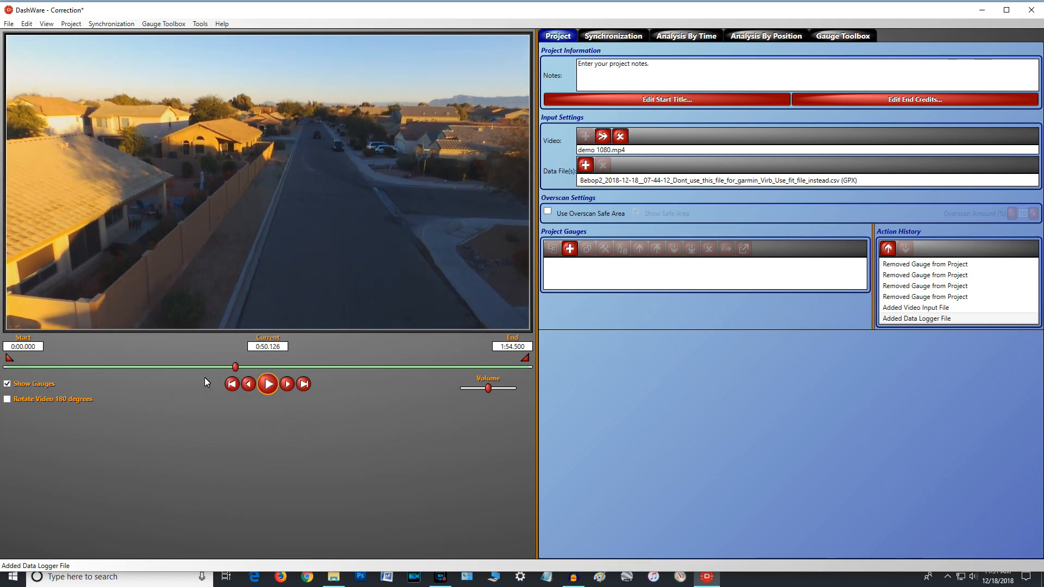
{"action": "left_click_drag", "start_coordinate": [234, 366], "coordinate": [85, 368]}
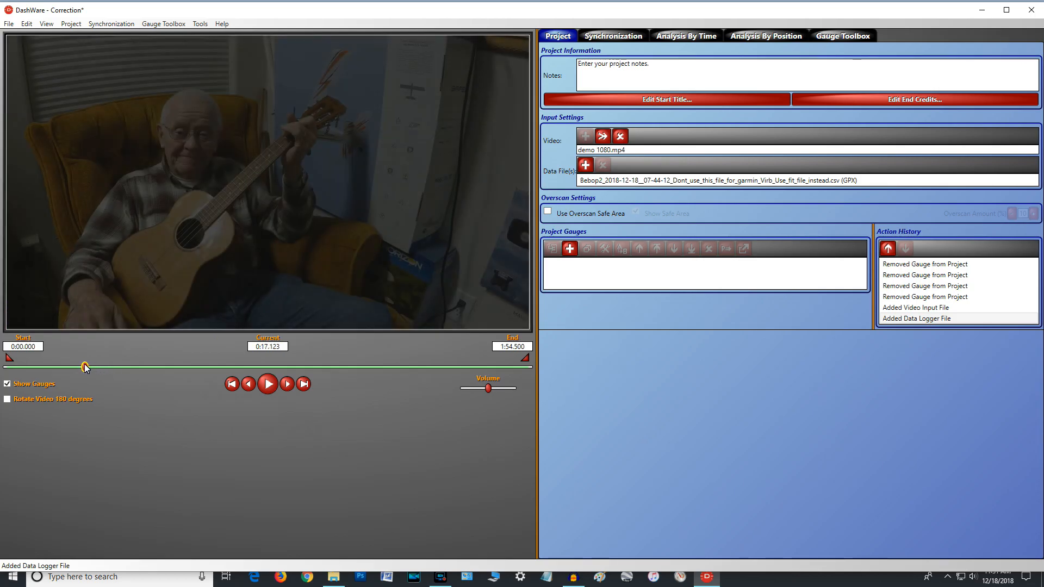
{"action": "left_click", "coordinate": [268, 384]}
{"action": "left_click", "coordinate": [268, 385]}
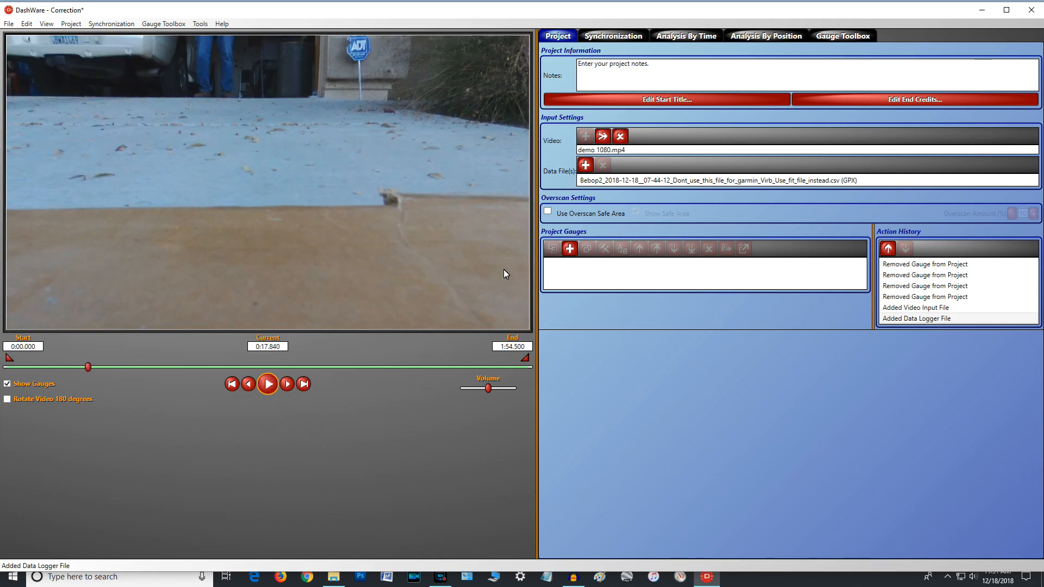
Add the UAV Numbers MINE gauge across the bottom of the video and the Heading Map gauge in its upper-left corner.
{"action": "left_click", "coordinate": [847, 36]}
{"action": "left_click_drag", "start_coordinate": [1038, 266], "coordinate": [1041, 528]}
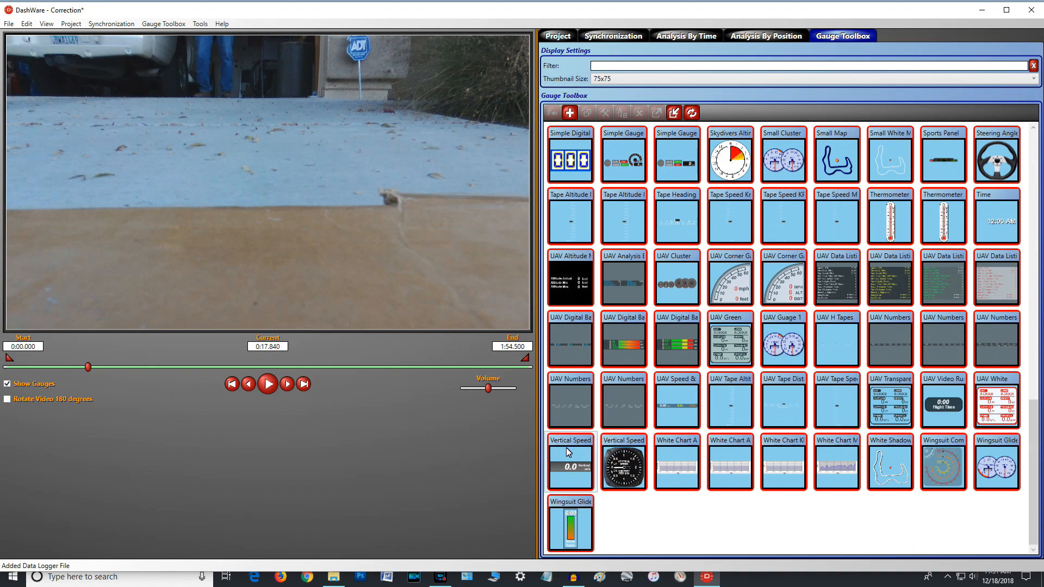
{"action": "mouse_move", "coordinate": [634, 410]}
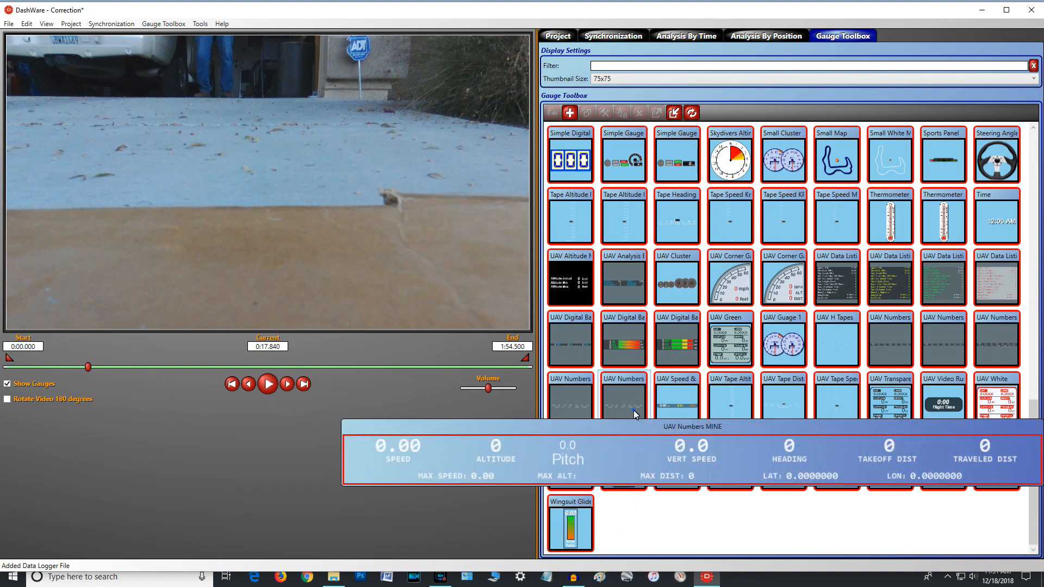
{"action": "left_click", "coordinate": [634, 410]}
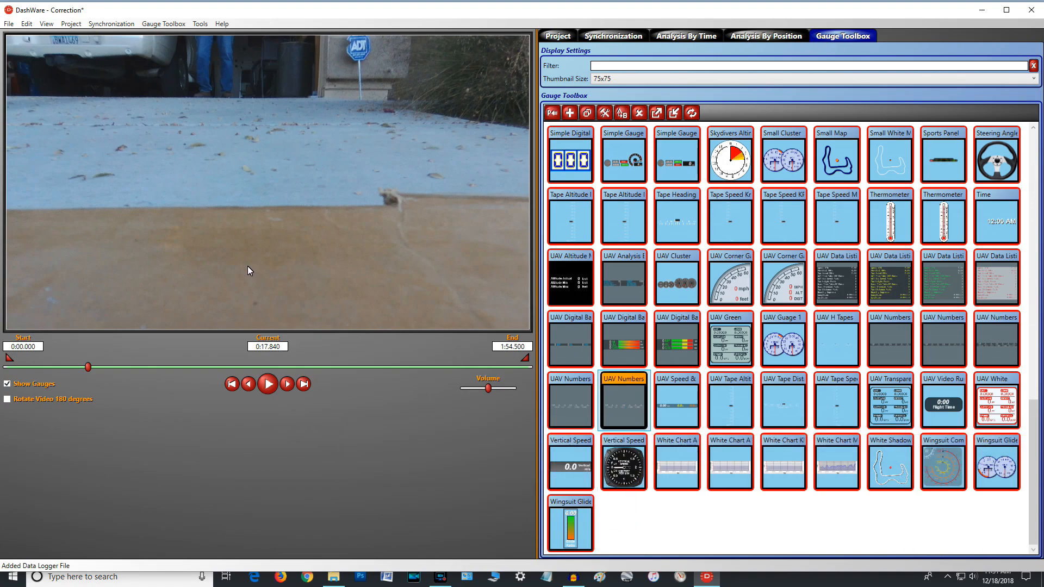
{"action": "left_click_drag", "start_coordinate": [633, 410], "coordinate": [247, 266]}
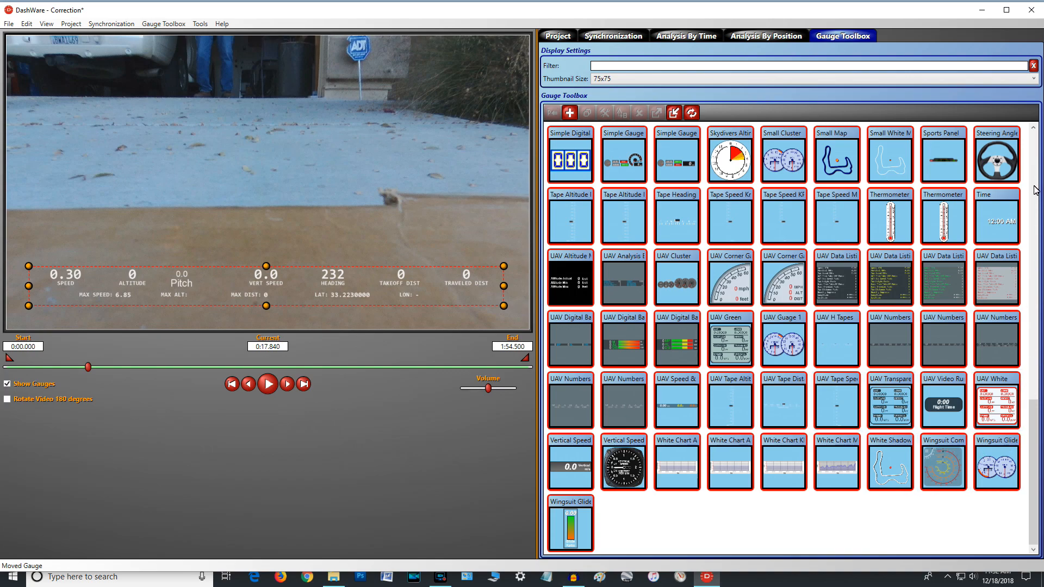
{"action": "left_click", "coordinate": [1035, 329]}
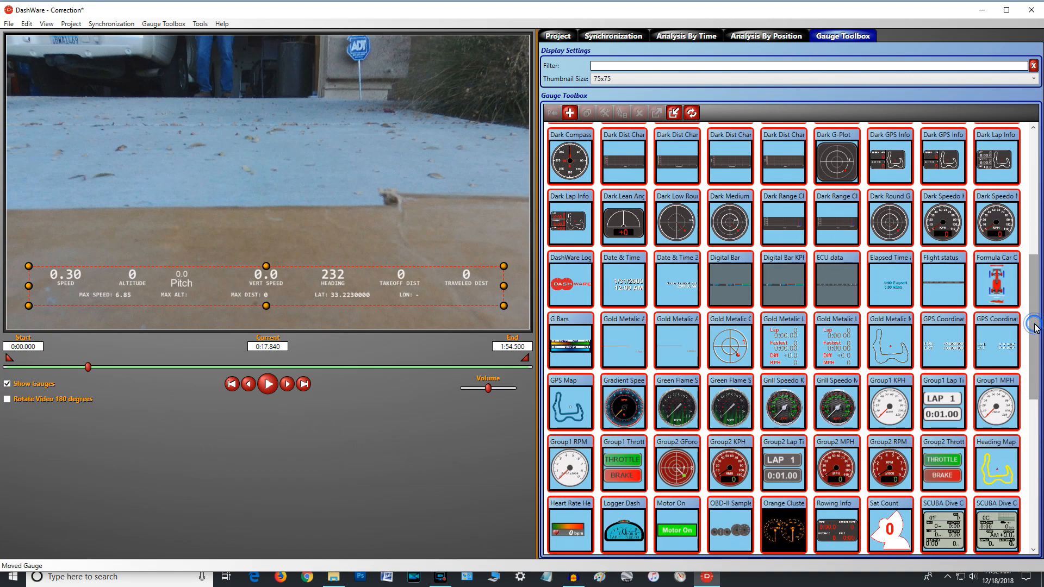
{"action": "left_click_drag", "start_coordinate": [978, 478], "coordinate": [73, 83]}
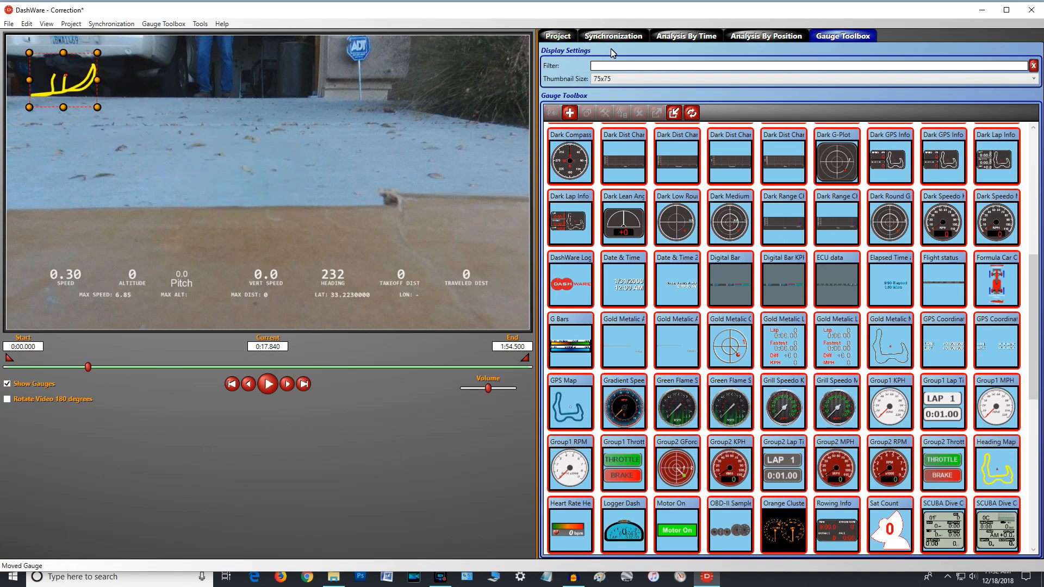
Synchronize the start of the flight data (0:00.000) with the video at 0:17.840.
{"action": "left_click", "coordinate": [633, 37]}
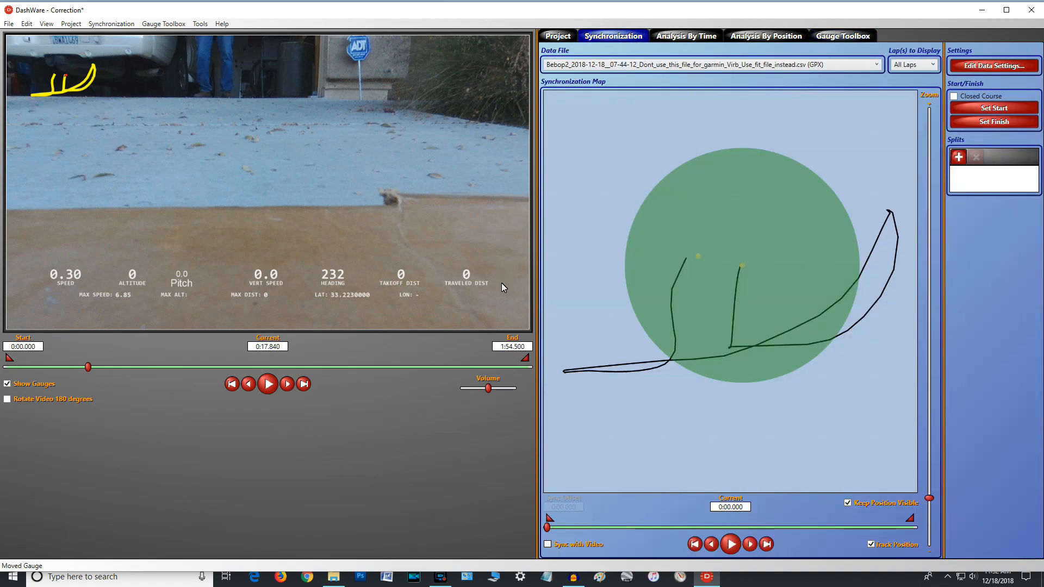
{"action": "left_click_drag", "start_coordinate": [929, 498], "coordinate": [938, 451]}
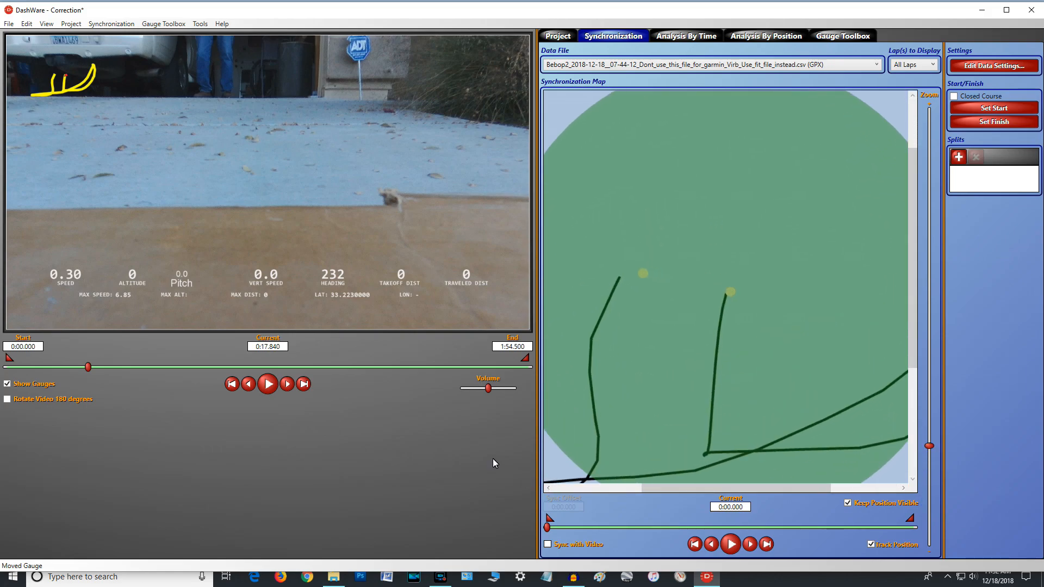
{"action": "left_click", "coordinate": [548, 544]}
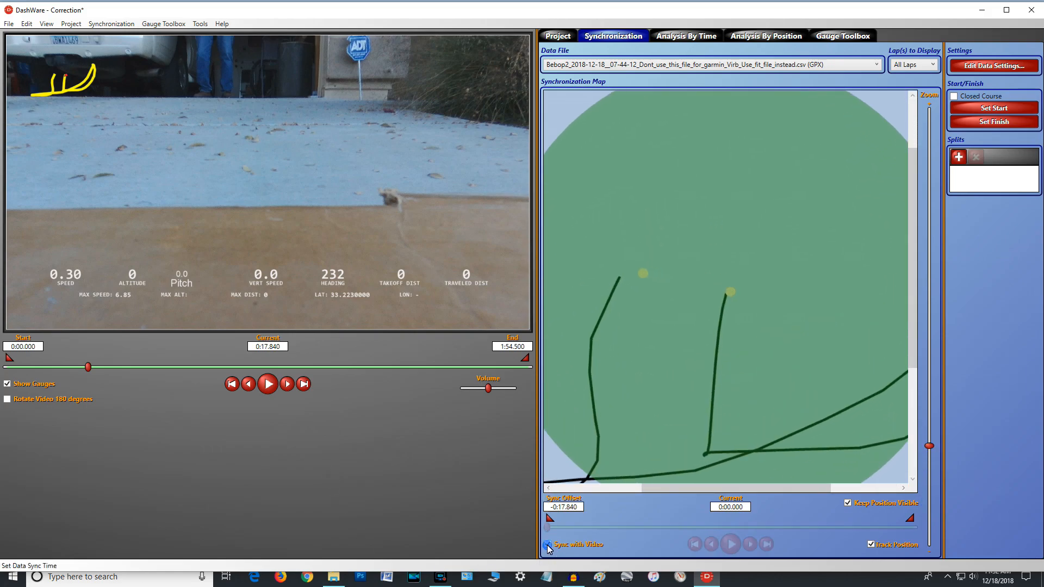
Play the synchronized flight footage and the beginning of the intro to check how the gauges behave.
{"action": "left_click", "coordinate": [268, 385]}
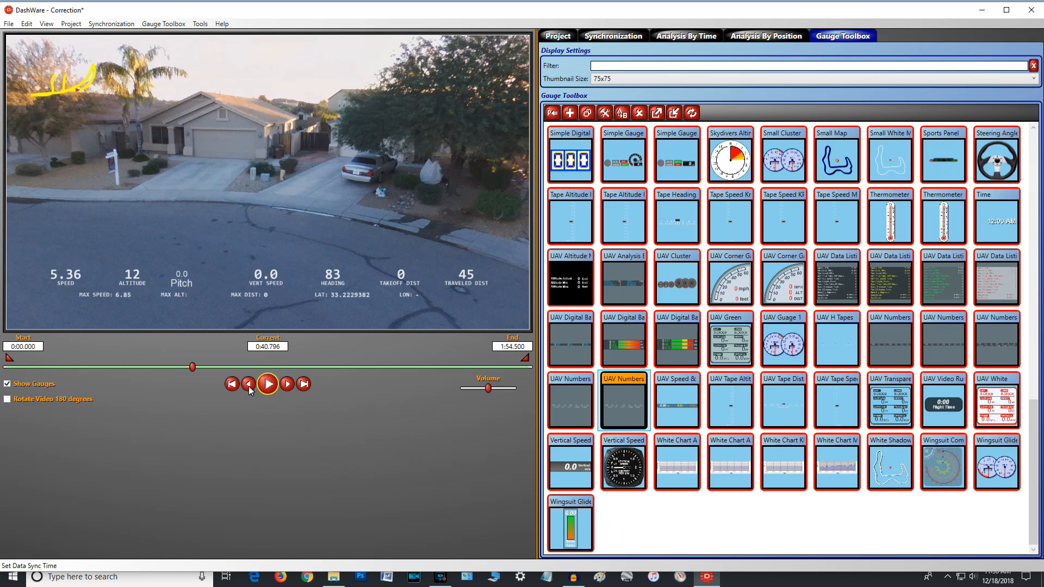
{"action": "left_click", "coordinate": [267, 385]}
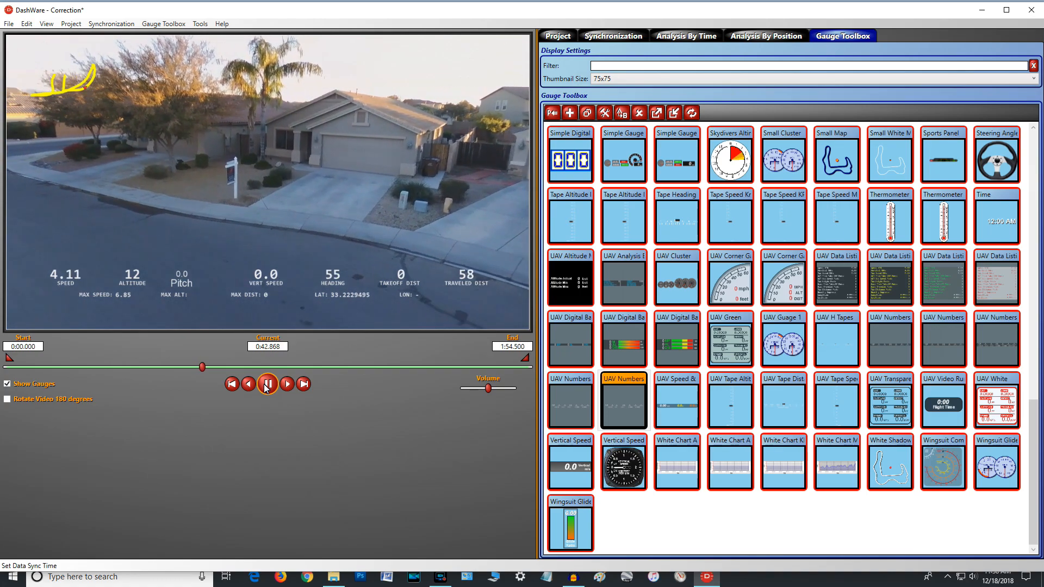
{"action": "left_click", "coordinate": [231, 384]}
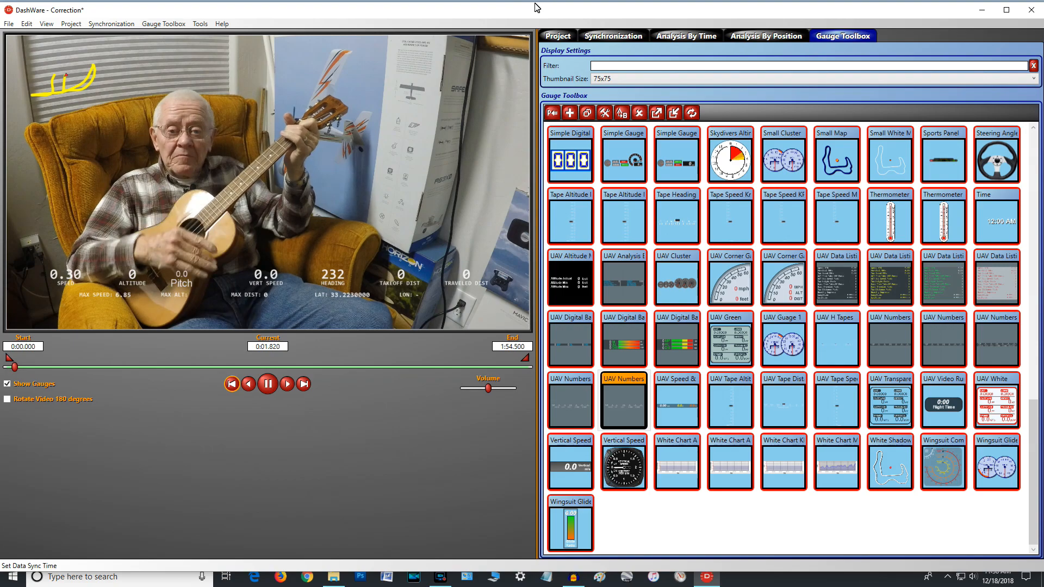
{"action": "left_click", "coordinate": [267, 386]}
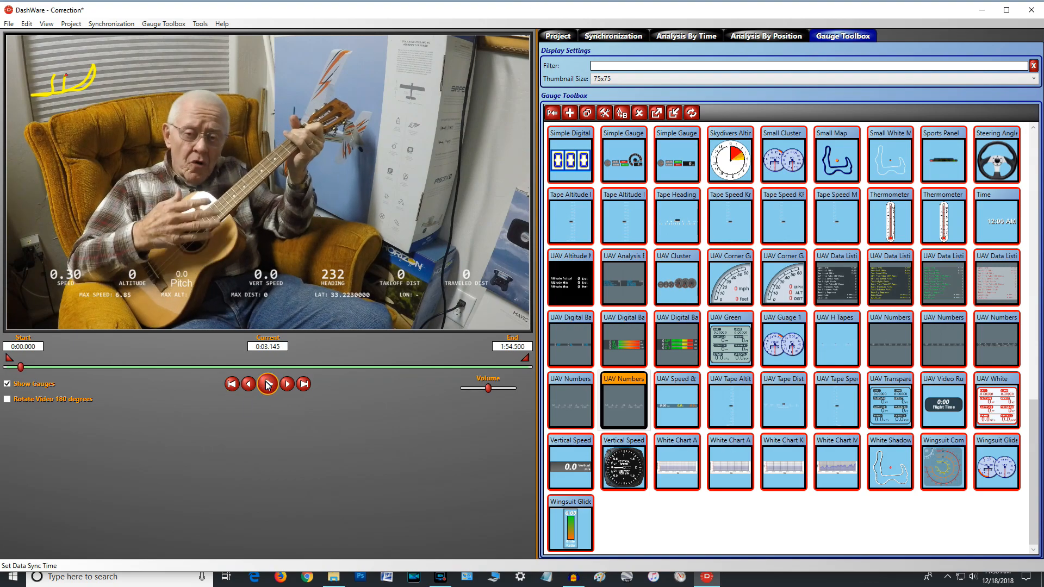
Render the project video as Correction.mp4 in D:\DRONE THINGS\01_FOR YOUTUBE.
{"action": "left_click", "coordinate": [559, 37]}
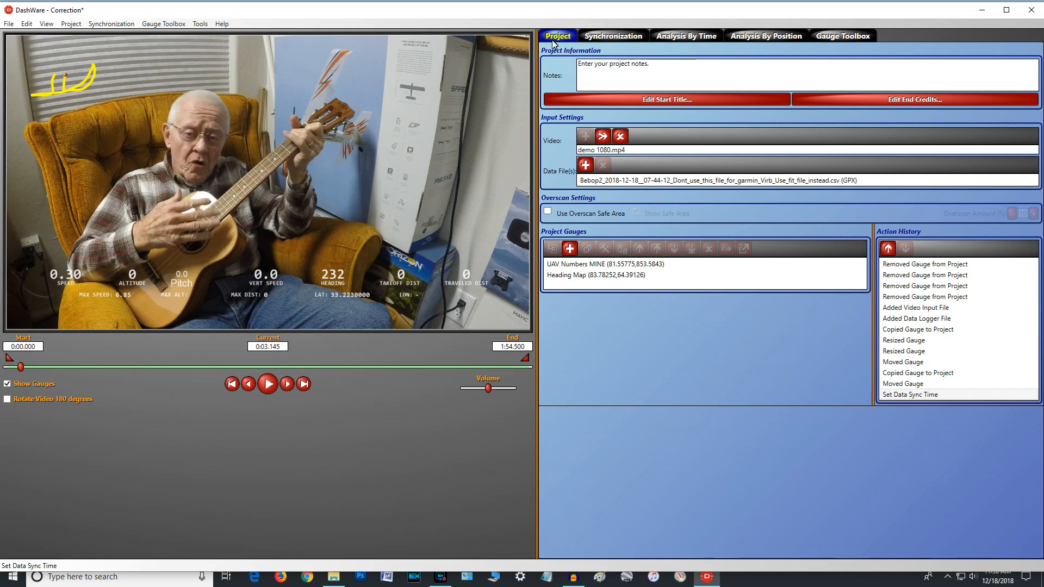
{"action": "left_click", "coordinate": [9, 24]}
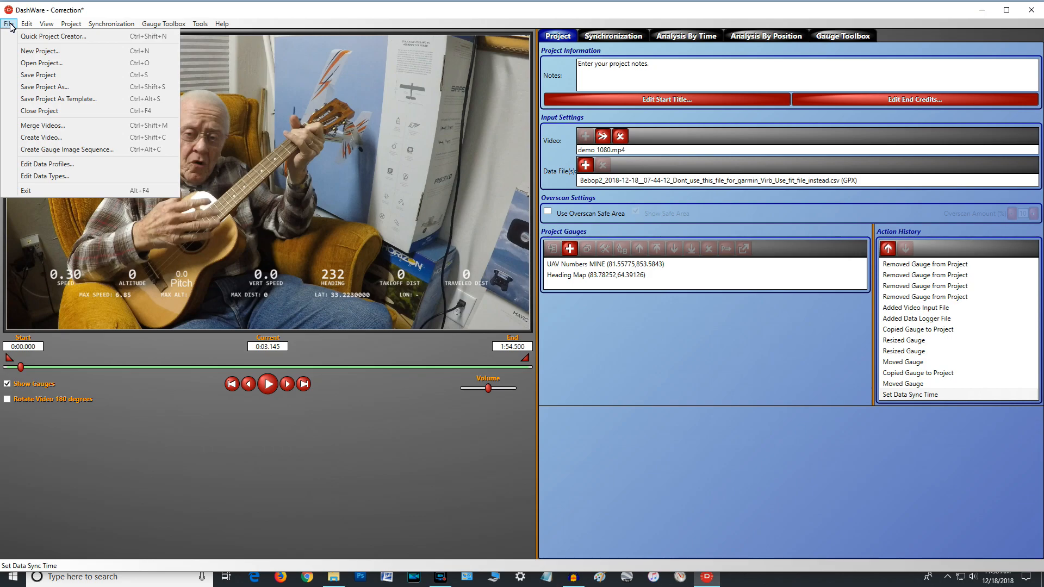
{"action": "left_click", "coordinate": [33, 137]}
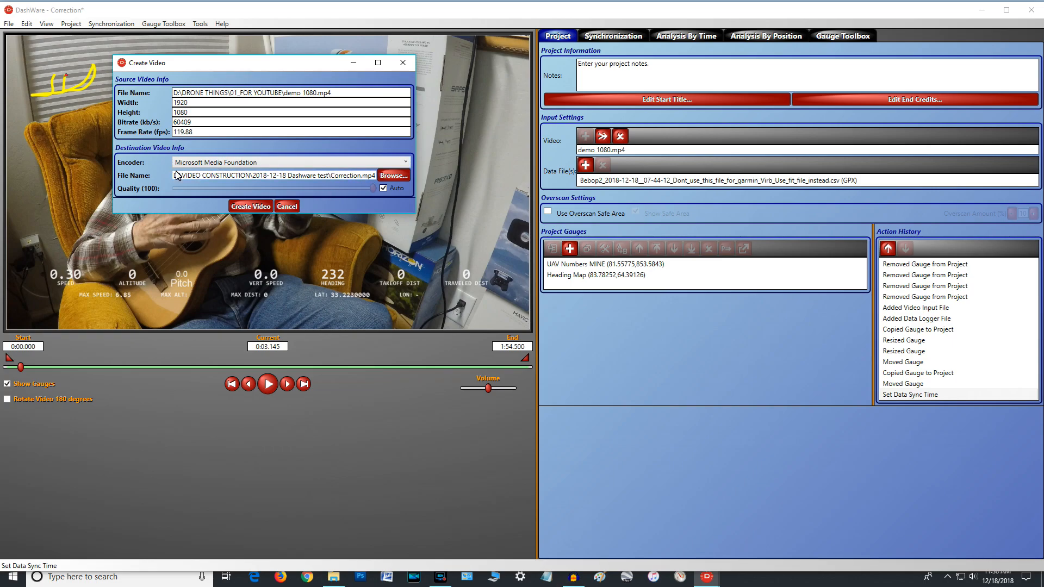
{"action": "left_click", "coordinate": [388, 175]}
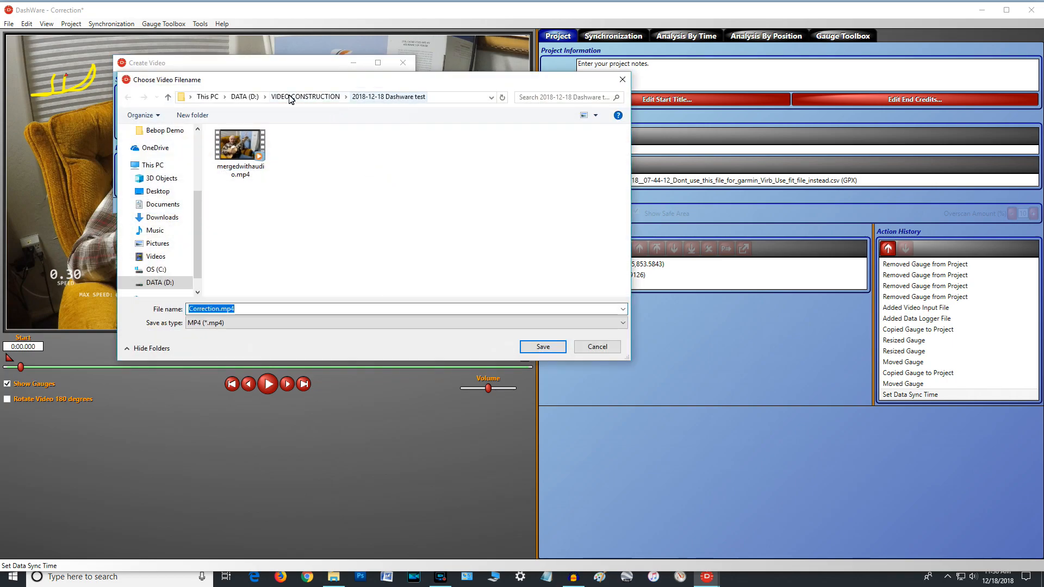
{"action": "left_click", "coordinate": [168, 97]}
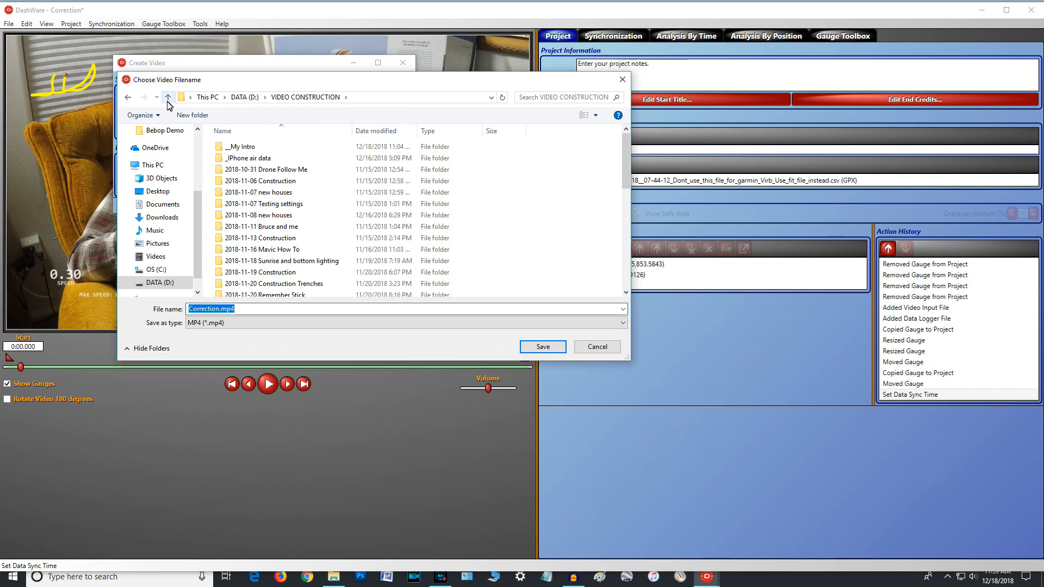
{"action": "left_click", "coordinate": [168, 98]}
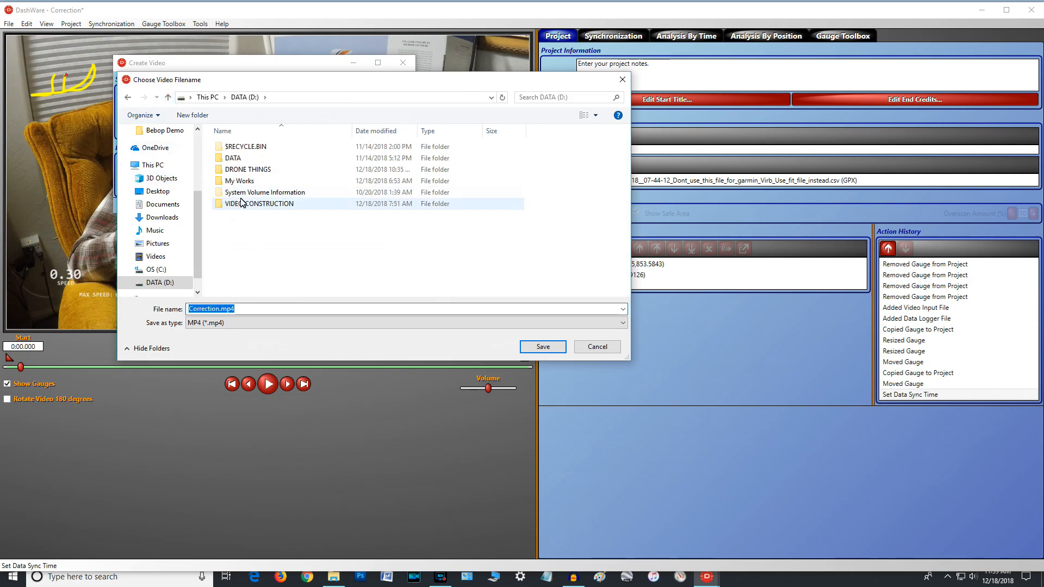
{"action": "double_click", "coordinate": [258, 170]}
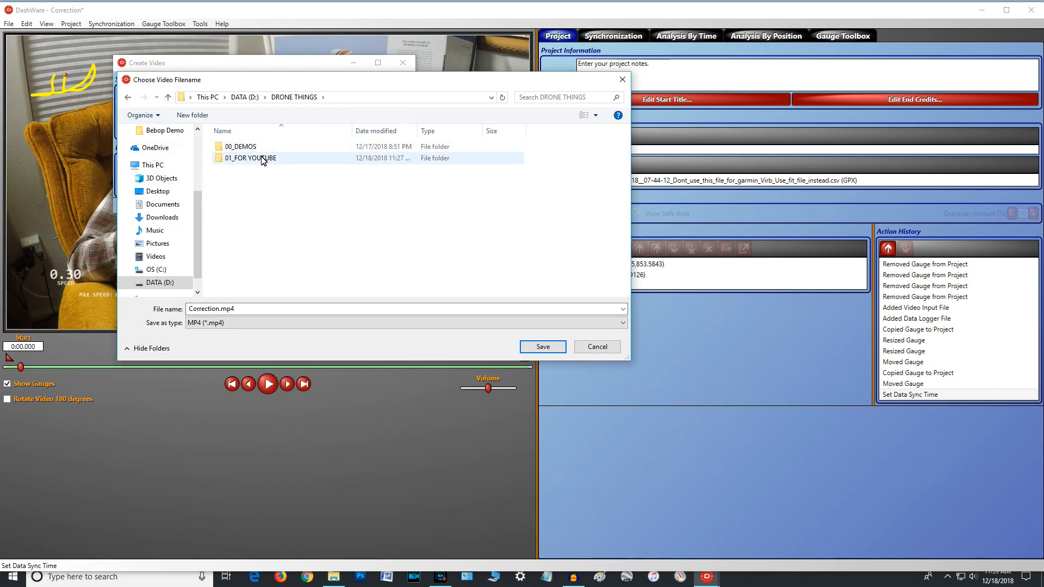
{"action": "double_click", "coordinate": [263, 159]}
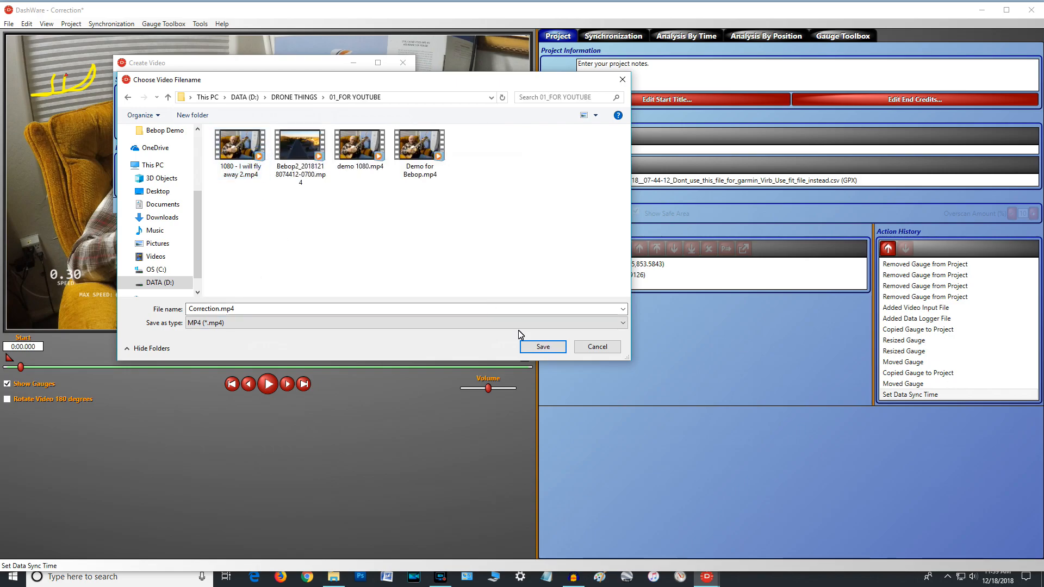
{"action": "left_click", "coordinate": [538, 346]}
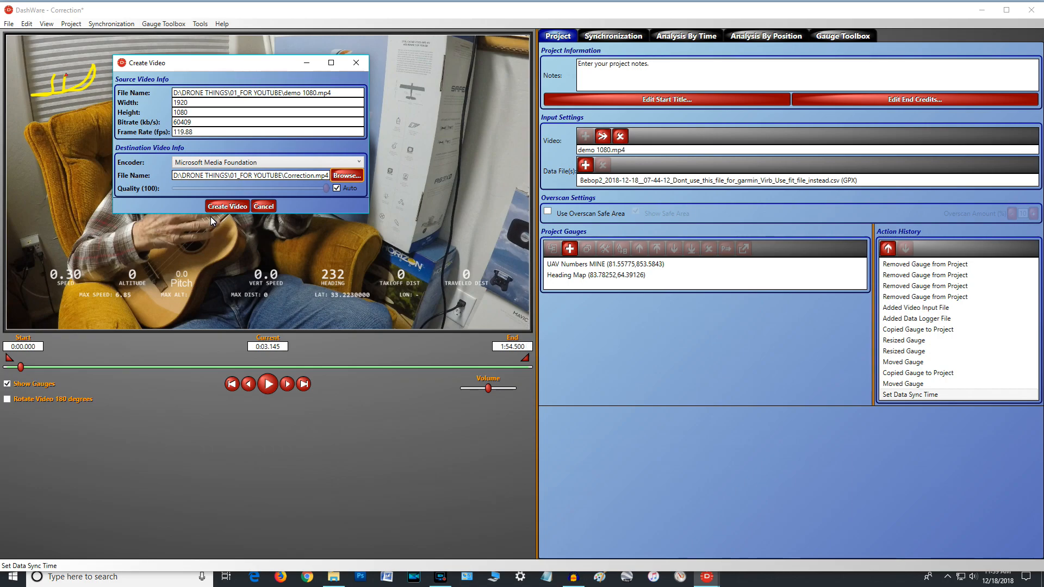
{"action": "left_click", "coordinate": [243, 206]}
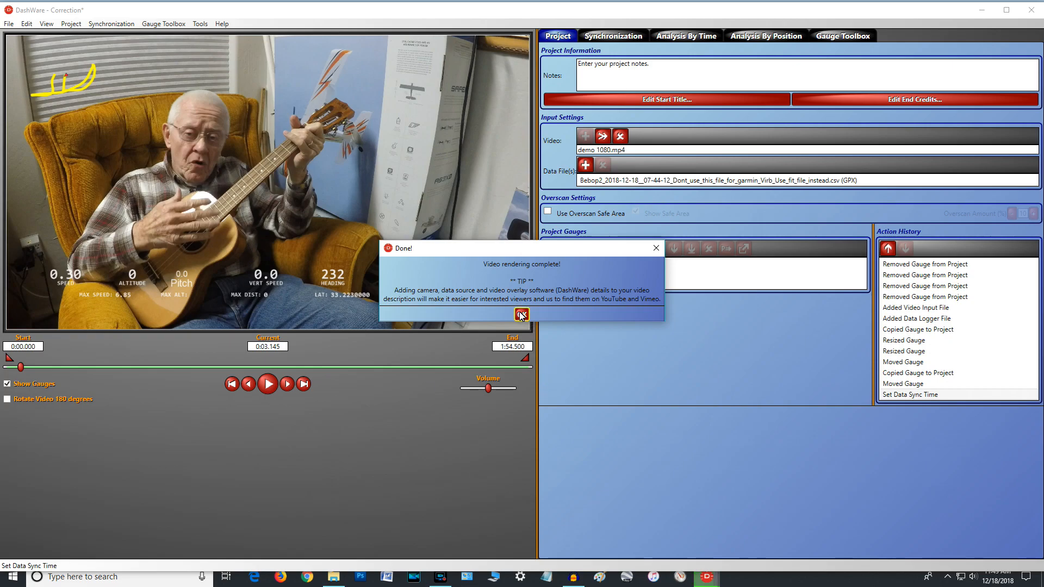
{"action": "left_click", "coordinate": [521, 314]}
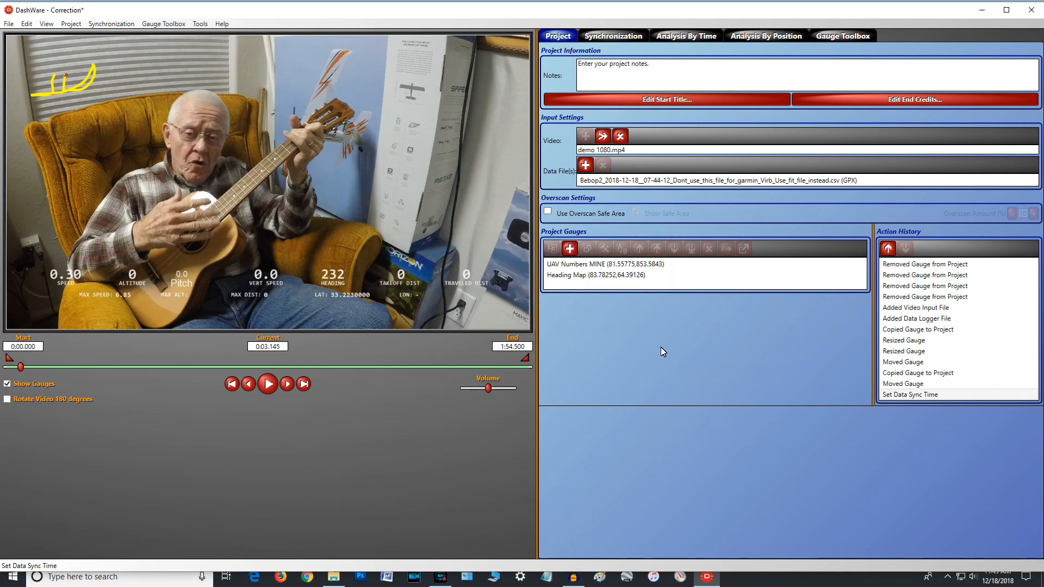